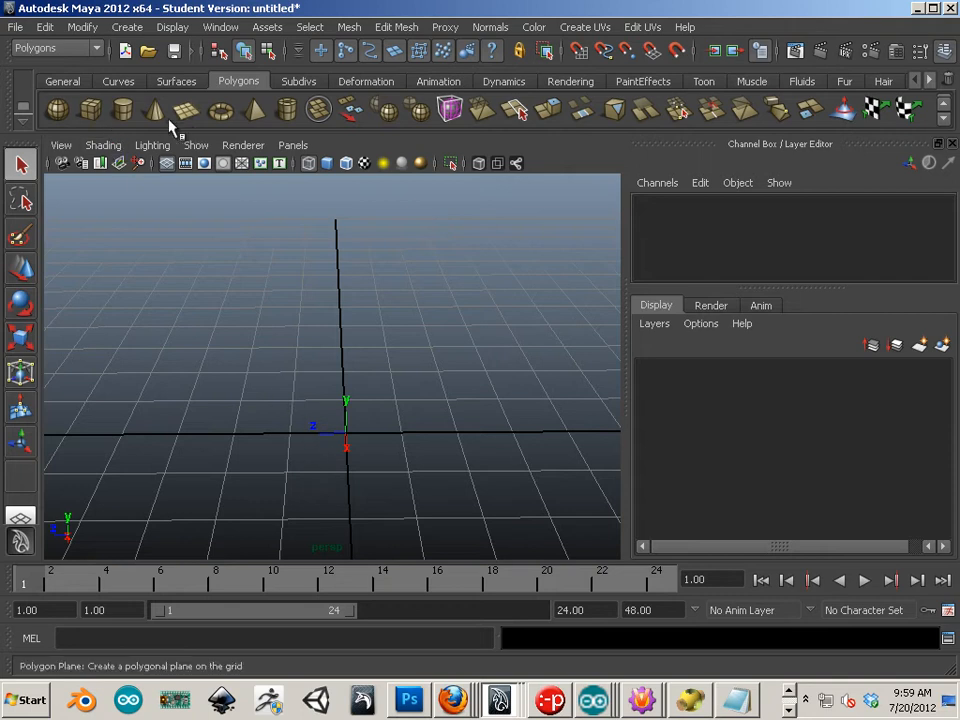
# Create a polygon cube at the origin and scale it up uniformly to about room size.
pyautogui.click(100, 116)
pyautogui.press('r')
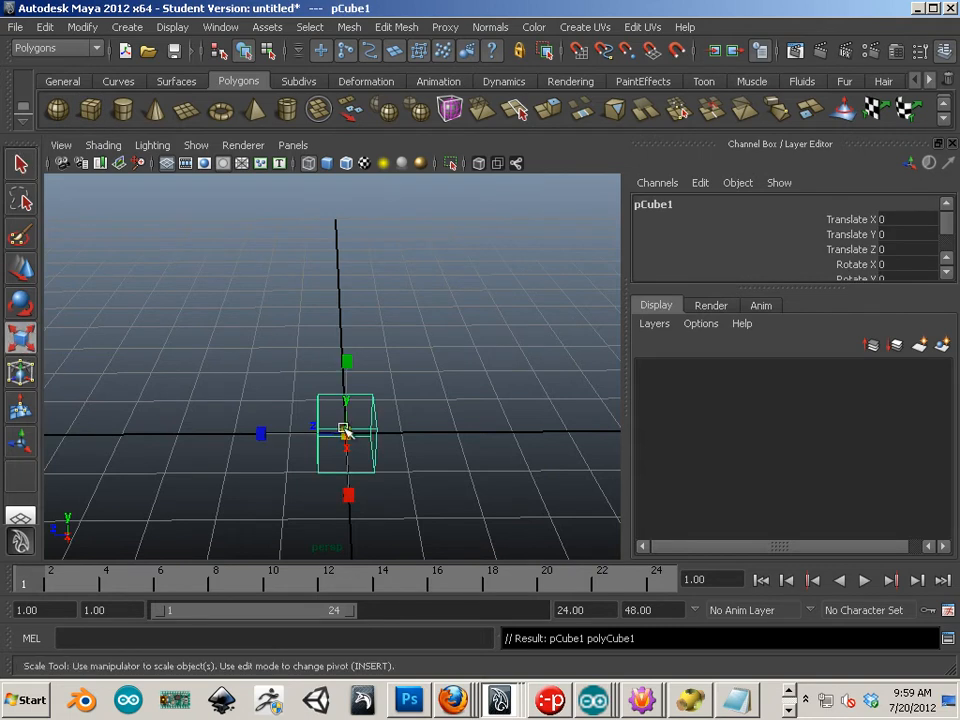
pyautogui.moveTo(343, 430); pyautogui.dragTo(572, 497)
pyautogui.keyDown('alt'); pyautogui.moveTo(572, 497); pyautogui.dragTo(471, 444, button='right'); pyautogui.keyUp('alt')
pyautogui.keyDown('alt'); pyautogui.moveTo(471, 444); pyautogui.dragTo(418, 412); pyautogui.keyUp('alt')
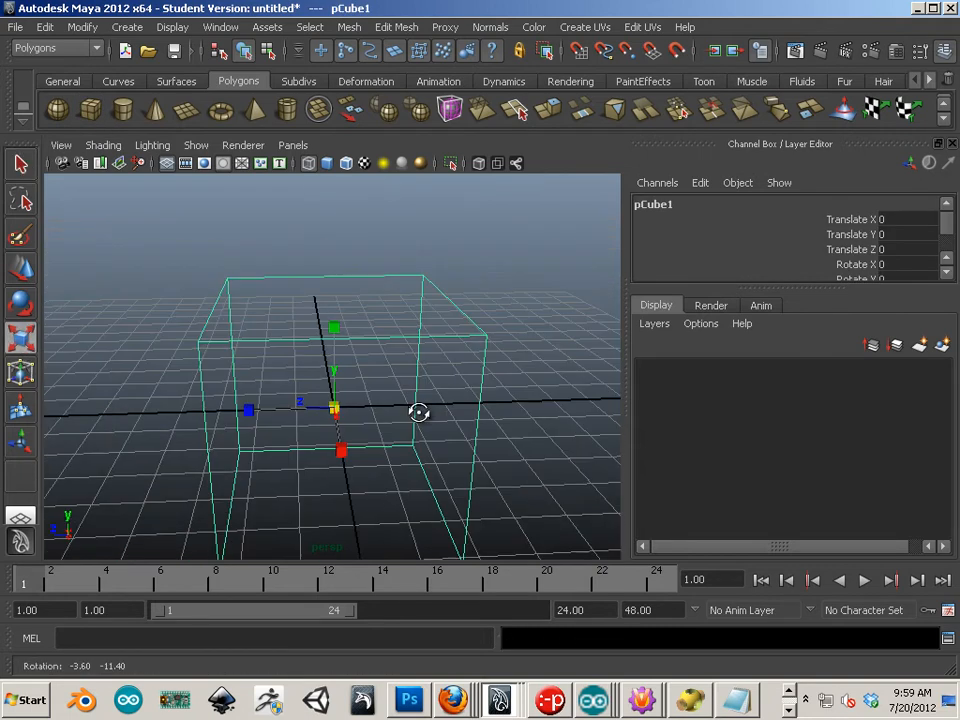
# Raise the cube to about 3.023 in Translate Y and display it with smooth shading.
pyautogui.press('w')
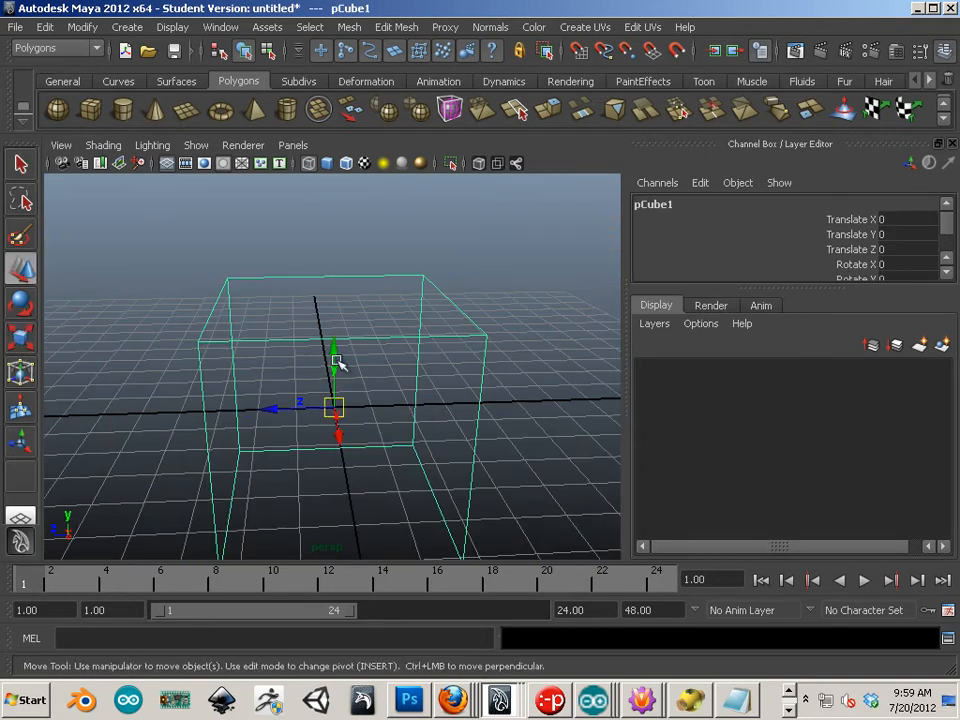
pyautogui.moveTo(336, 354); pyautogui.dragTo(358, 239)
pyautogui.keyDown('alt'); pyautogui.moveTo(311, 285); pyautogui.dragTo(303, 350); pyautogui.keyUp('alt')
pyautogui.press('5')
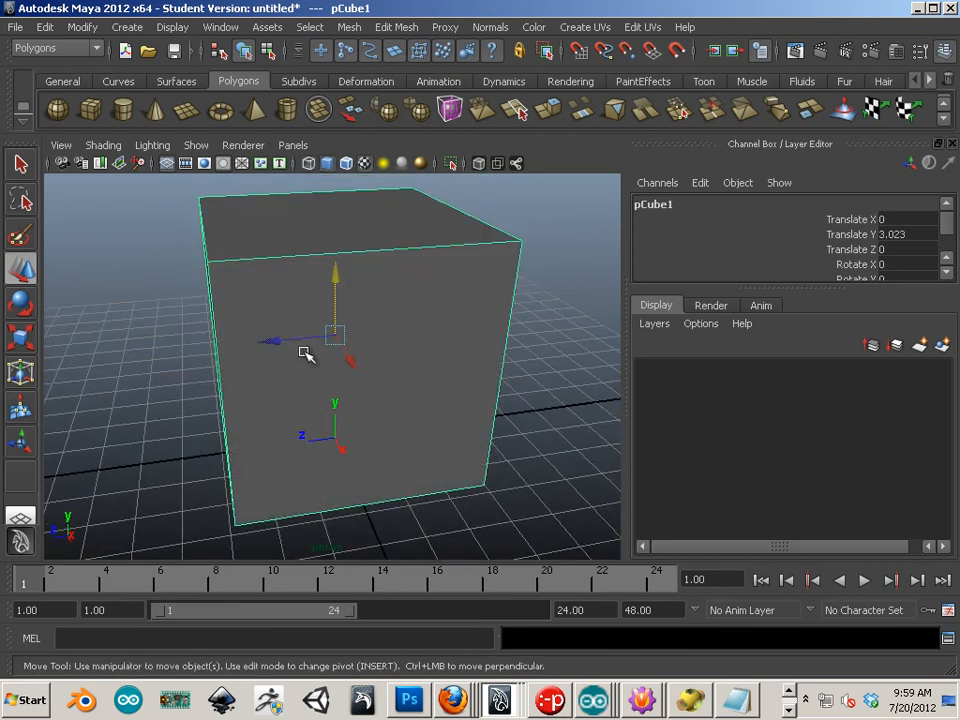
# Delete the cube's two adjacent front side faces so the box opens toward the view.
pyautogui.moveTo(305, 354); pyautogui.dragTo(304, 396, button='right')
pyautogui.click(311, 377)
pyautogui.keyDown('alt'); pyautogui.moveTo(311, 377); pyautogui.dragTo(308, 407); pyautogui.keyUp('alt')
pyautogui.keyDown('shift'); pyautogui.click(308, 407); pyautogui.keyUp('shift')
pyautogui.keyDown('shift'); pyautogui.click(366, 261); pyautogui.keyUp('shift')
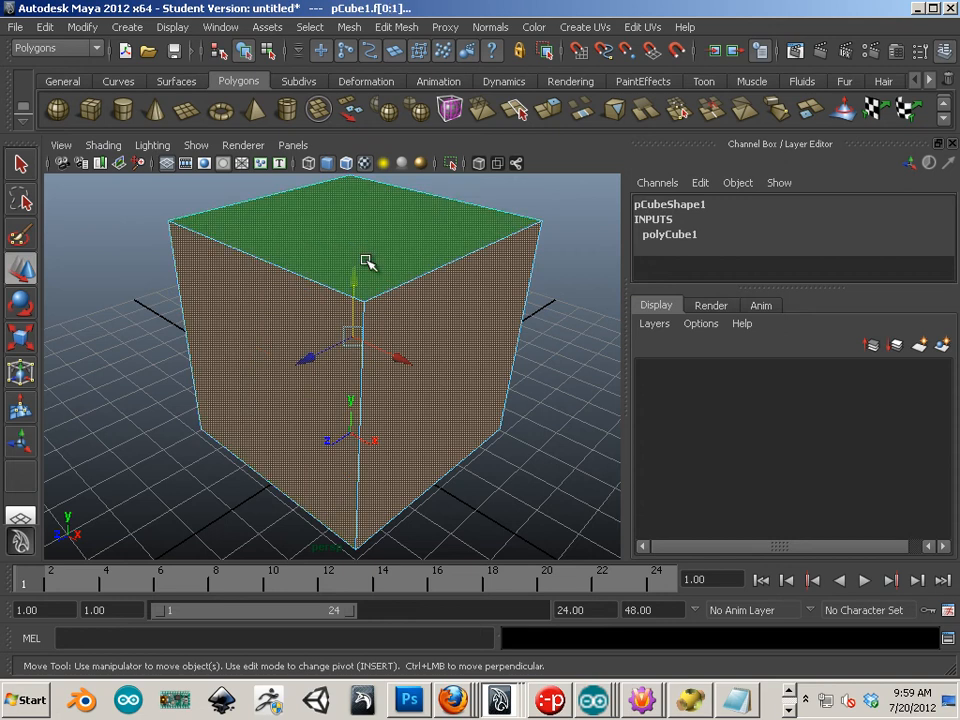
pyautogui.click(429, 364)
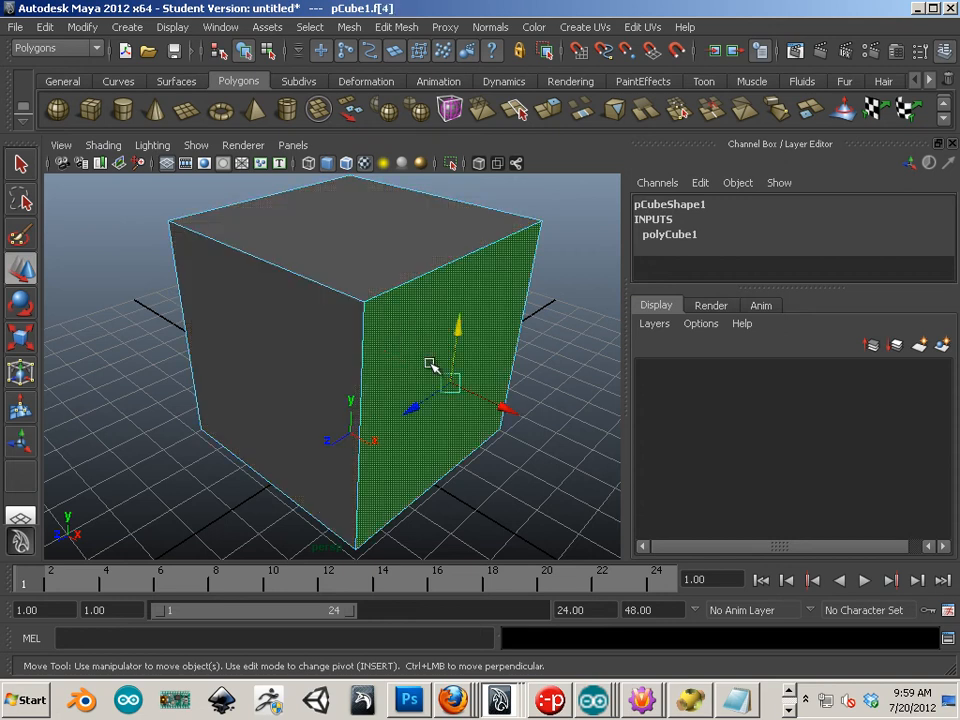
pyautogui.keyDown('shift'); pyautogui.click(258, 363); pyautogui.keyUp('shift')
pyautogui.press('Delete')
pyautogui.keyDown('alt'); pyautogui.moveTo(259, 362); pyautogui.dragTo(225, 332); pyautogui.keyUp('alt')
pyautogui.keyDown('alt'); pyautogui.moveTo(225, 332); pyautogui.dragTo(318, 364, button='right'); pyautogui.keyUp('alt')
pyautogui.keyDown('alt'); pyautogui.moveTo(318, 364); pyautogui.dragTo(274, 403); pyautogui.keyUp('alt')
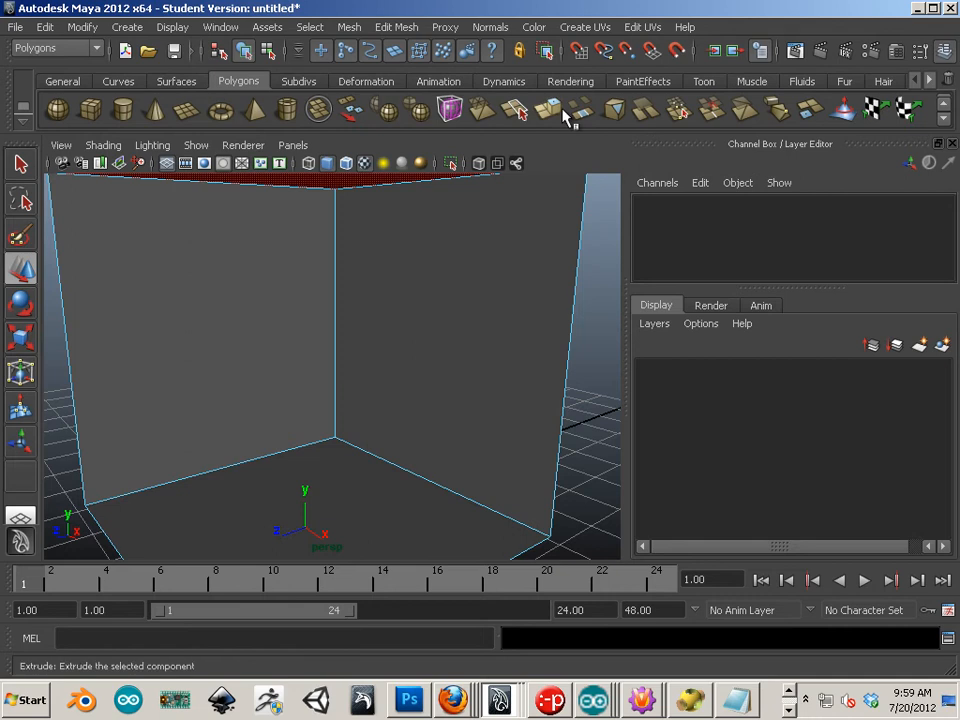
# Create a spot light and raise it inside the box to about 2.488 in Translate Y.
pyautogui.click(570, 81)
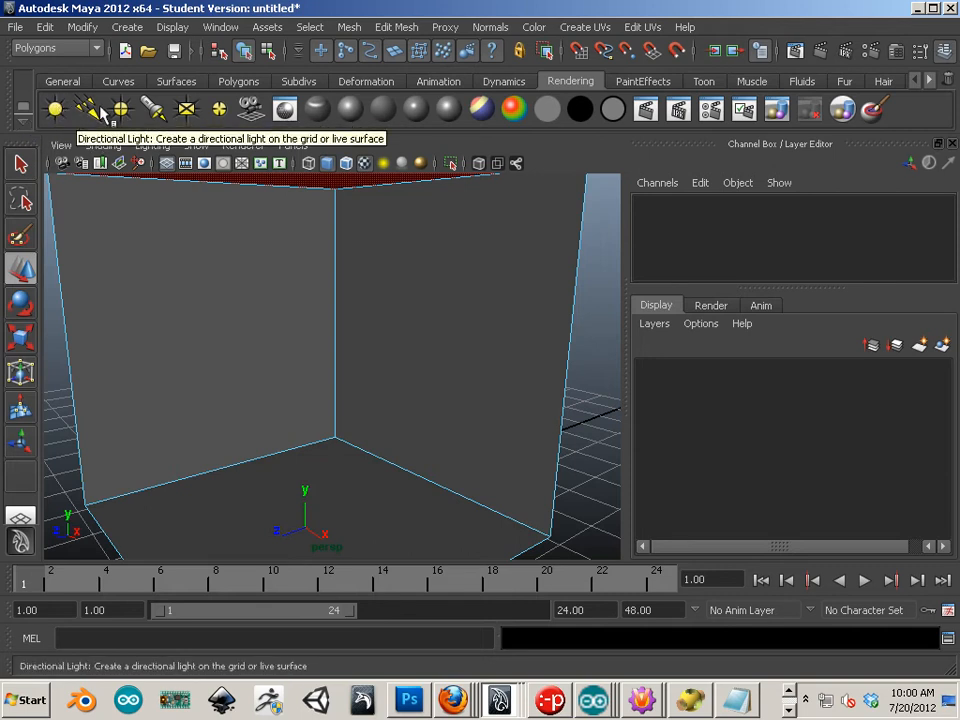
pyautogui.click(153, 110)
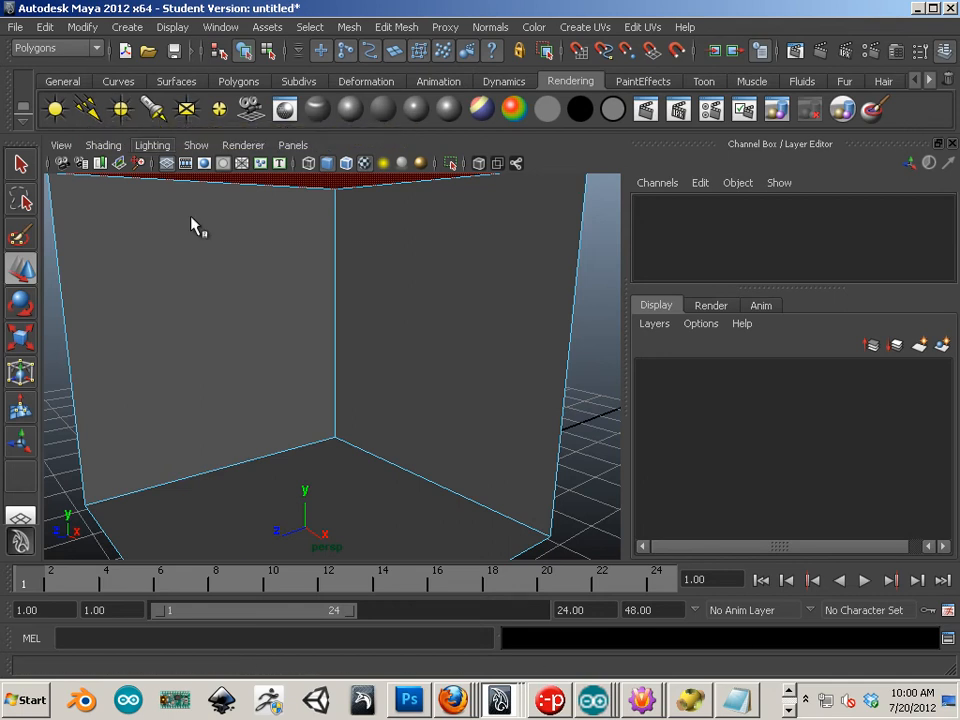
pyautogui.moveTo(304, 478); pyautogui.dragTo(315, 354)
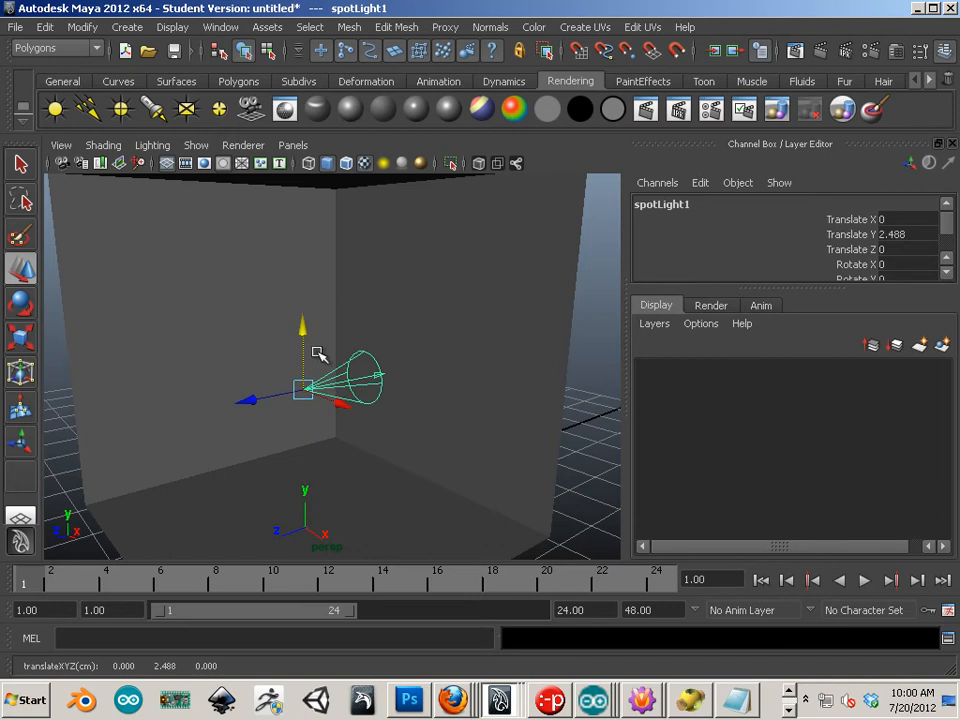
pyautogui.keyDown('alt'); pyautogui.moveTo(206, 411); pyautogui.dragTo(212, 416); pyautogui.keyUp('alt')
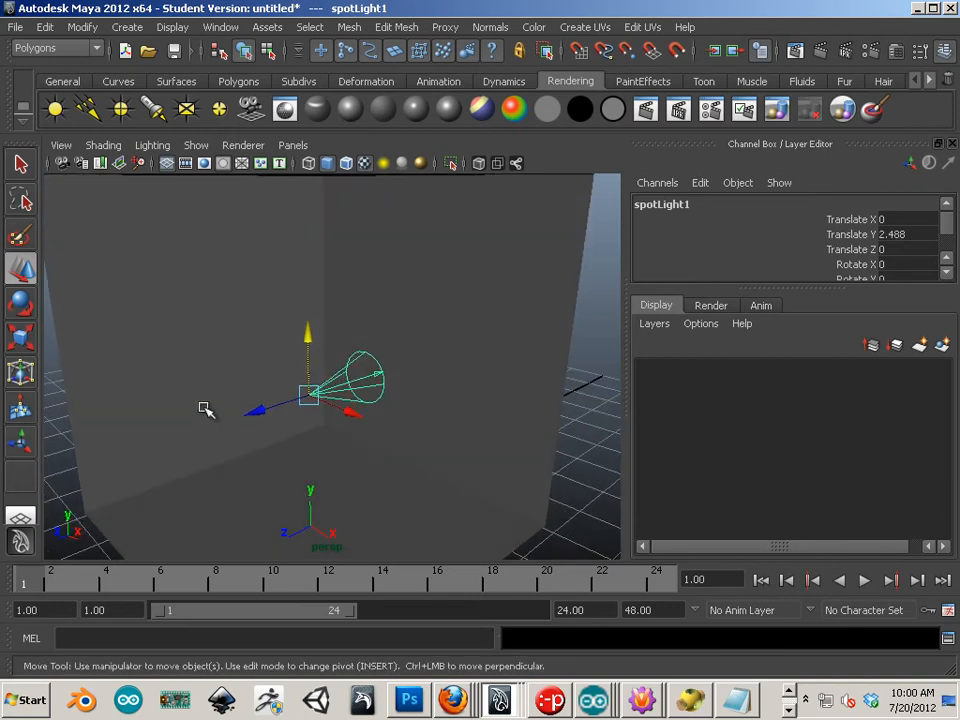
# Light the perspective view with the scene lights and switch its renderer to High Quality.
pyautogui.press('7')
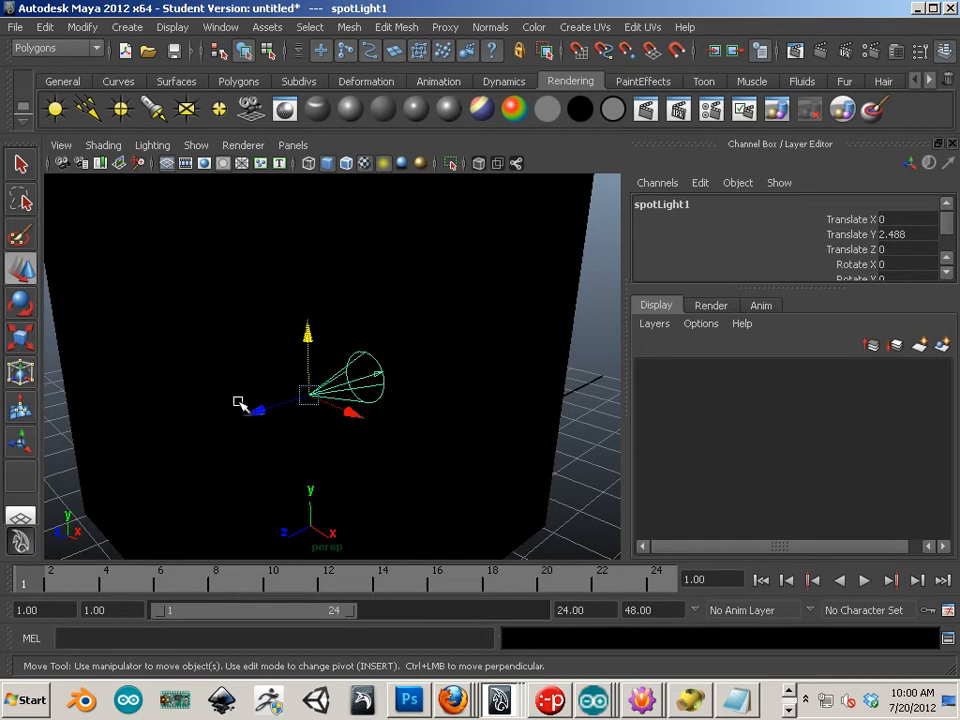
pyautogui.click(243, 145)
pyautogui.click(257, 191)
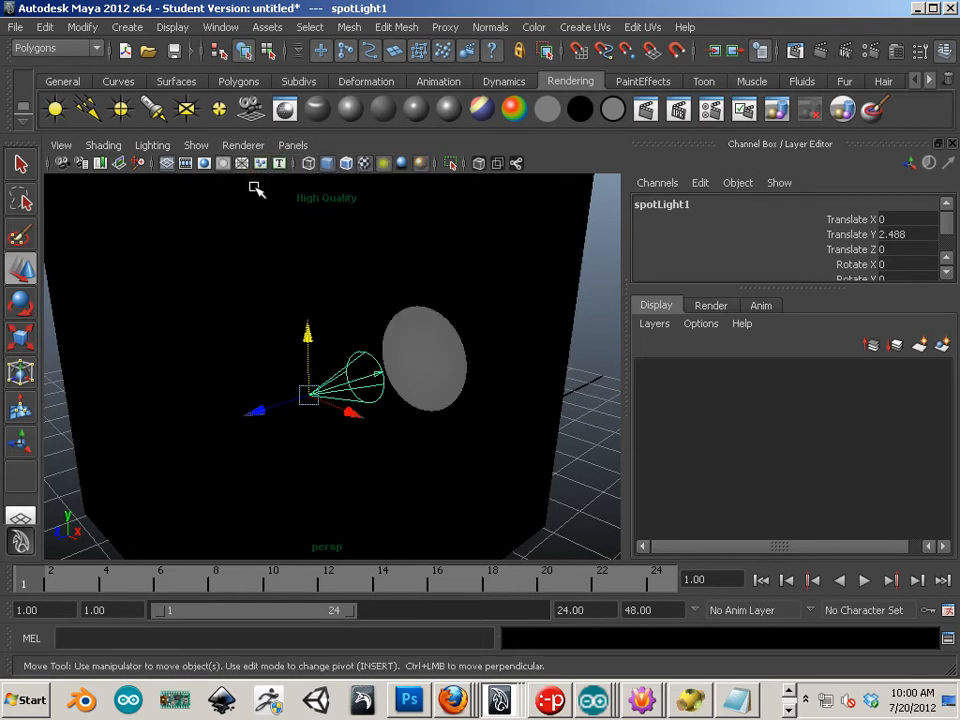
# Move the spot light away from the back wall to about 3.501 in Translate Z.
pyautogui.click(248, 416)
pyautogui.click(316, 398)
pyautogui.click(274, 406)
pyautogui.moveTo(274, 406); pyautogui.dragTo(103, 456)
pyautogui.moveTo(242, 435)
pyautogui.keyDown('alt'); pyautogui.mouseDown()
pyautogui.moveTo(249, 425)
pyautogui.moveTo(240, 456)
pyautogui.mouseUp(); pyautogui.keyUp('alt')
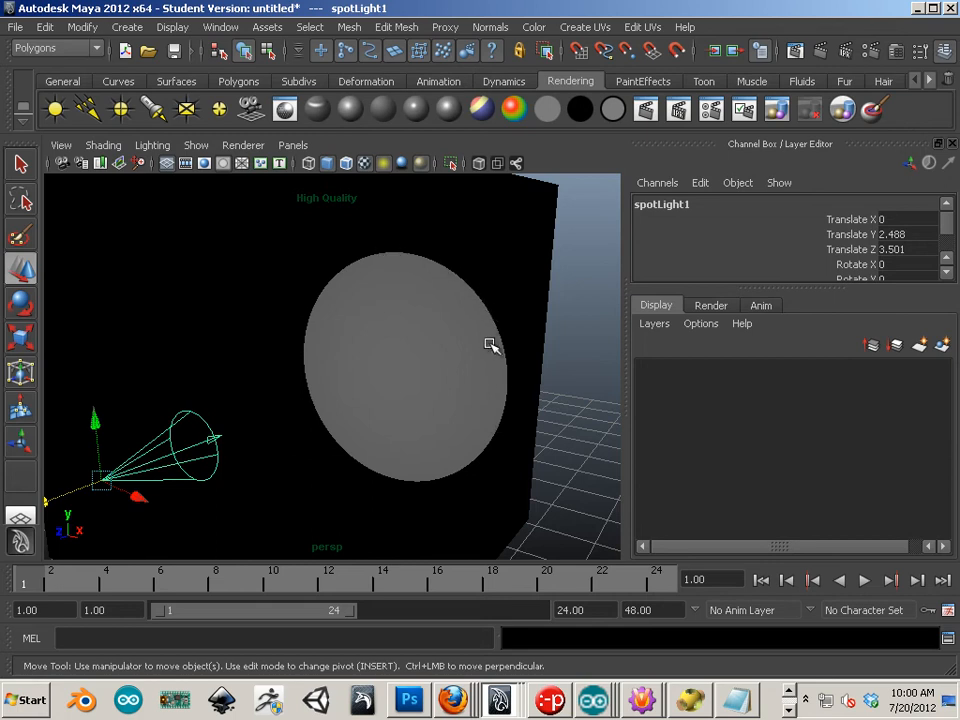
# Show the spot light's shape attributes and enlarge the attribute area to reach the cone, penumbra and dropoff settings.
pyautogui.click(895, 53)
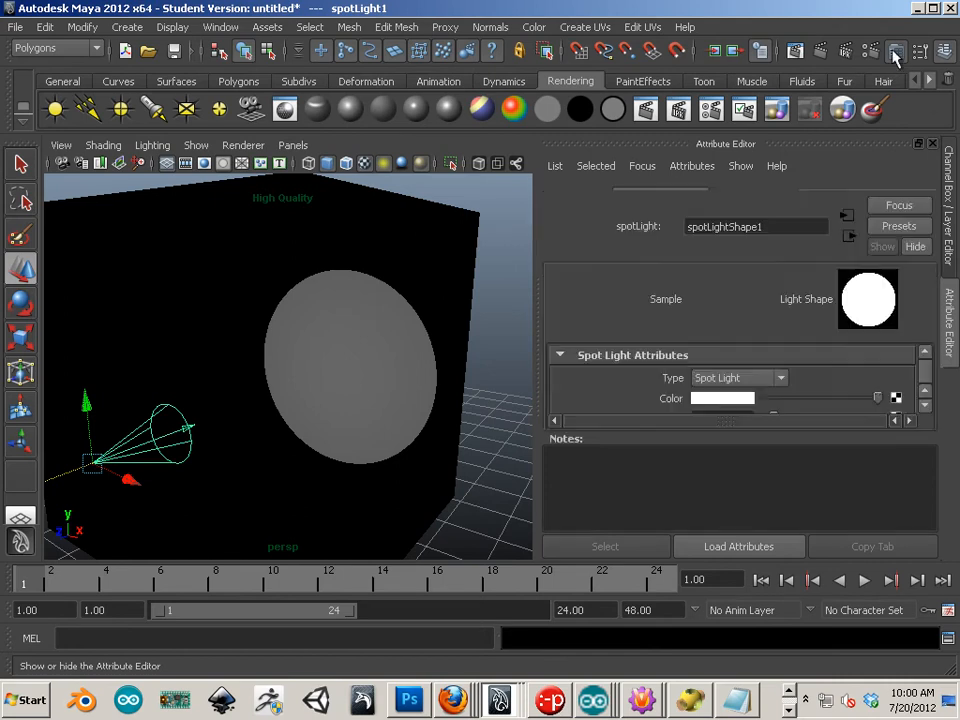
pyautogui.click(894, 53)
pyautogui.click(894, 56)
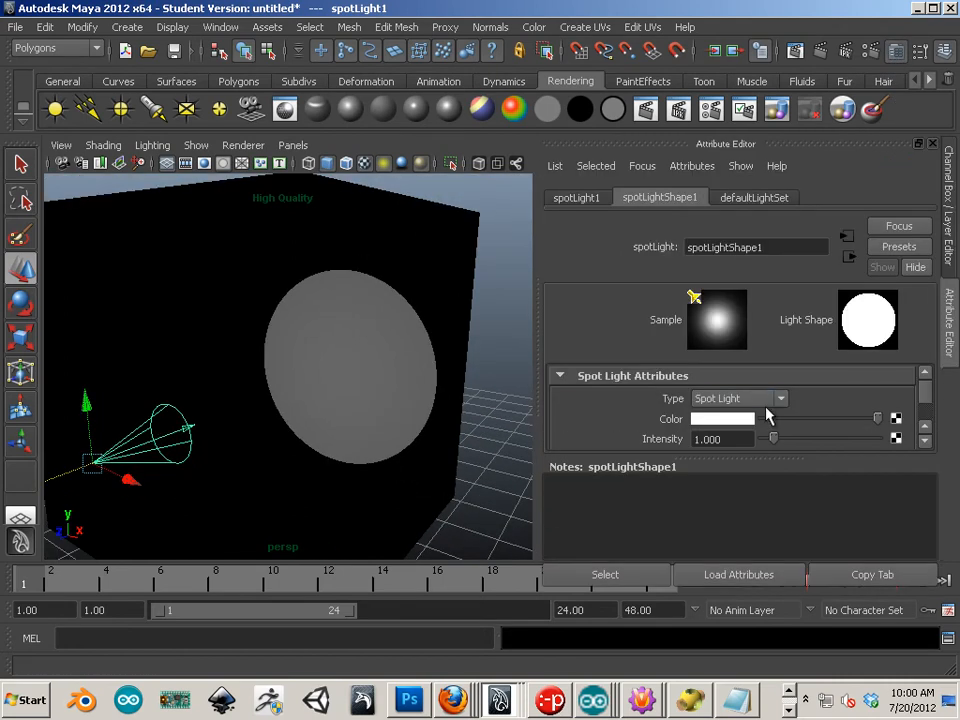
pyautogui.scroll(-3, 766, 415)
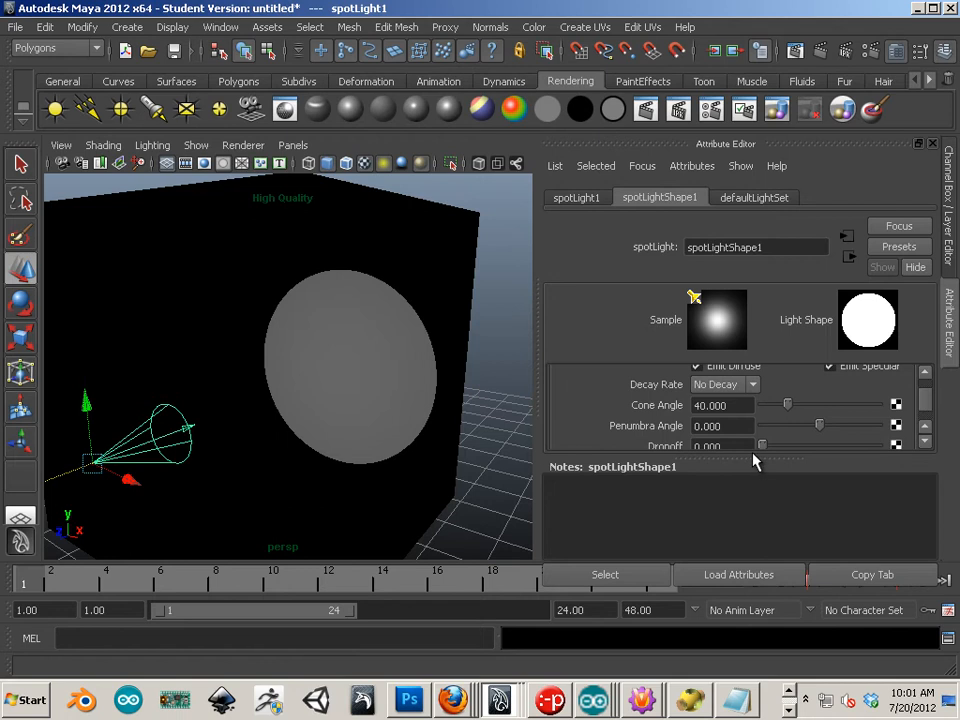
pyautogui.moveTo(752, 457); pyautogui.dragTo(860, 550)
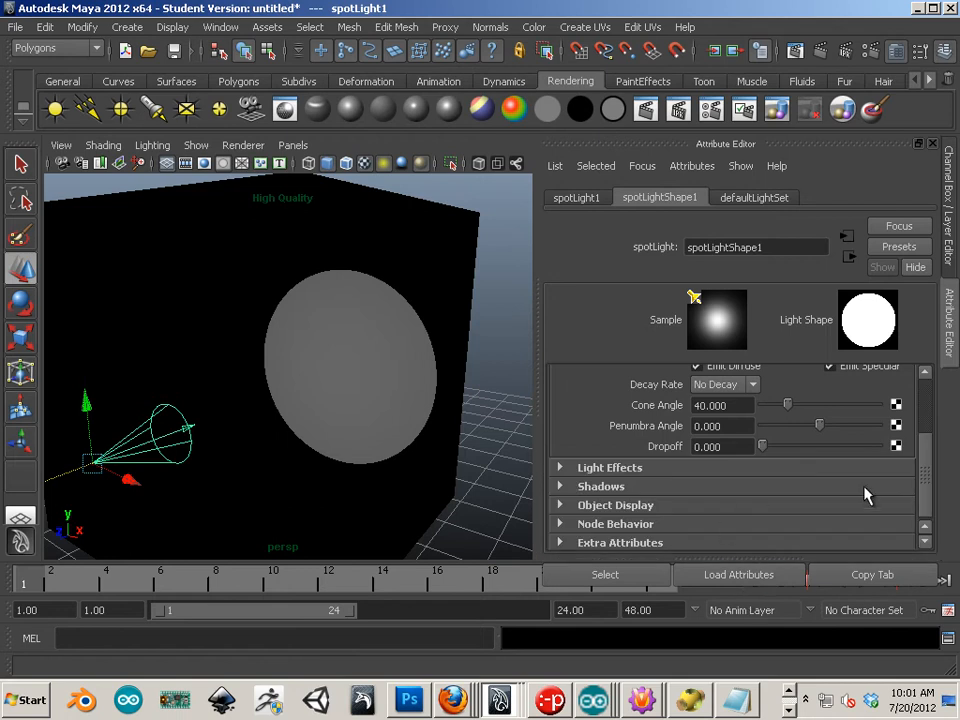
pyautogui.scroll(2, 925, 474)
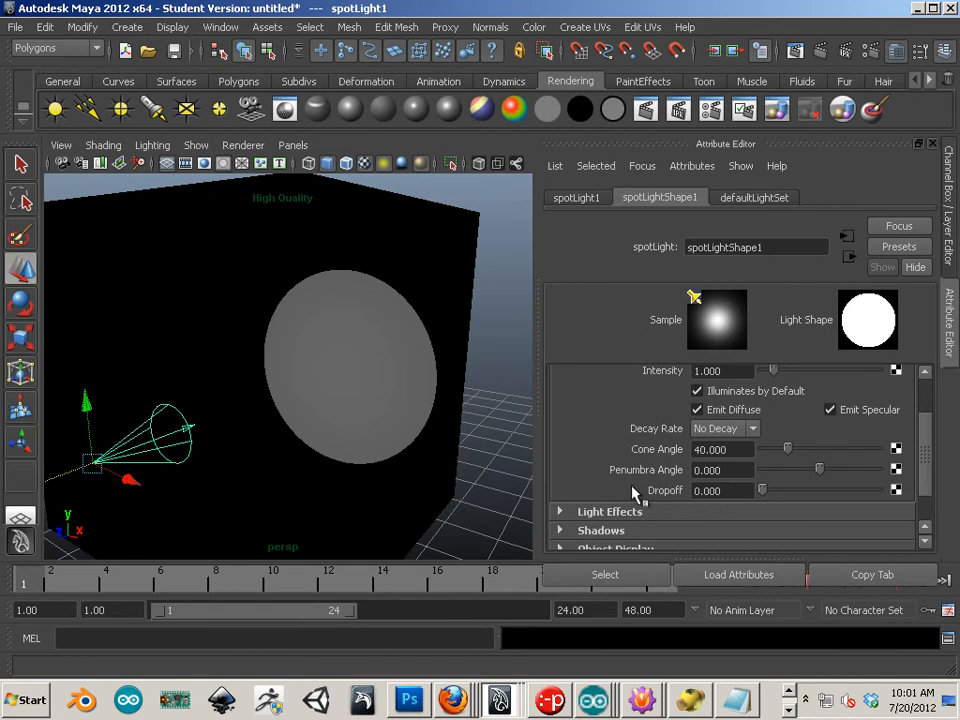
pyautogui.scroll(-6, 429, 420)
pyautogui.scroll(3, 358, 433)
# Move the spot light farther out along Z and rotate it about 17.3° around Y and slightly downward toward the box's inner corner.
pyautogui.moveTo(139, 433); pyautogui.dragTo(35, 466)
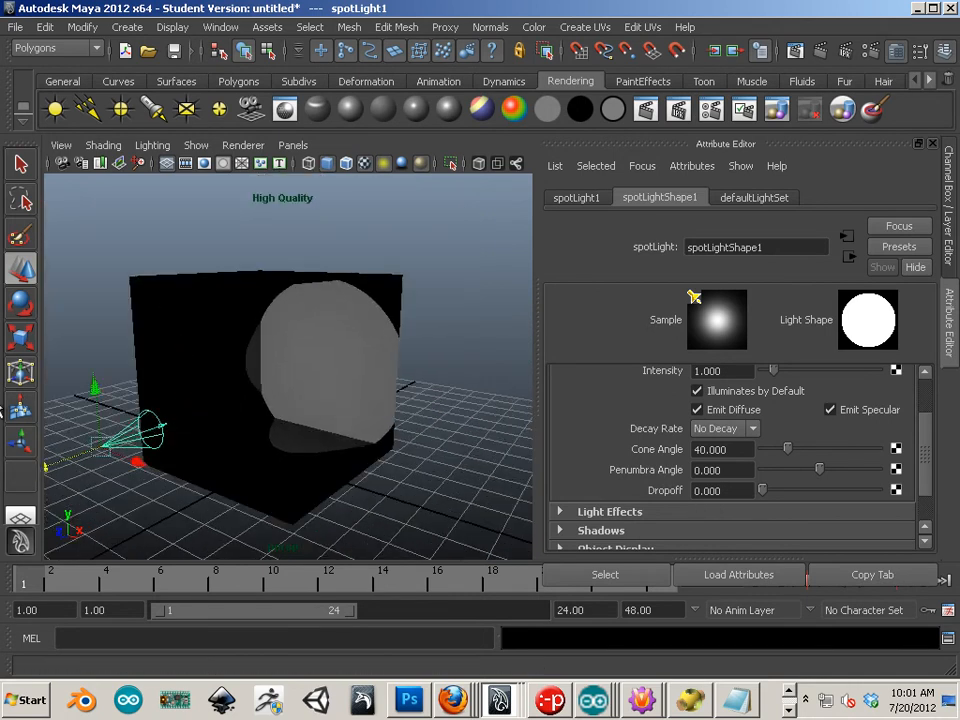
pyautogui.click(21, 340)
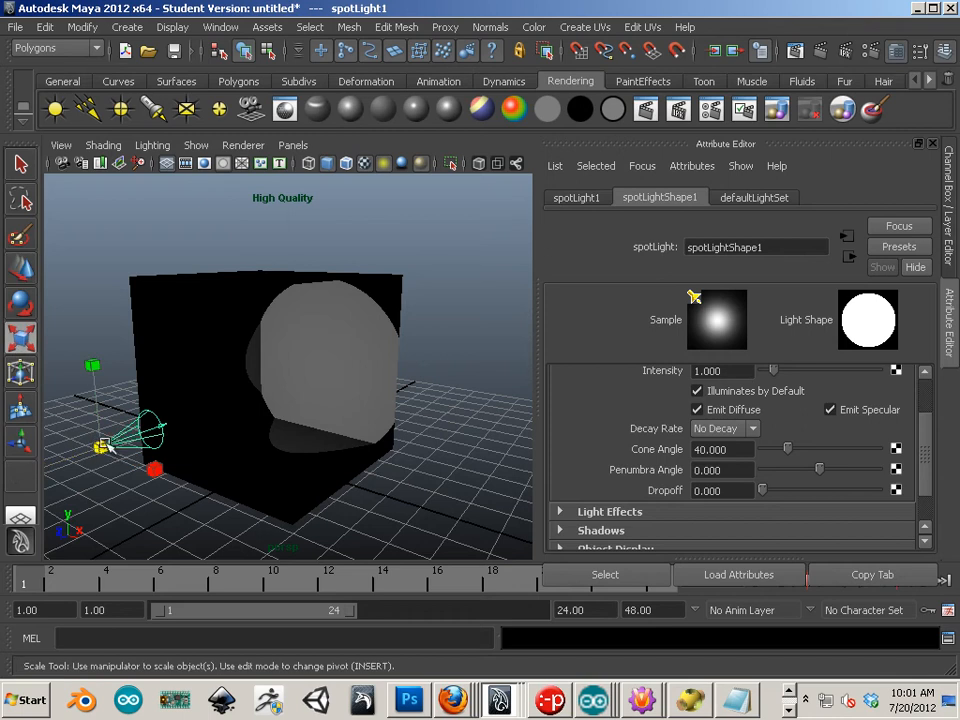
pyautogui.click(21, 308)
pyautogui.moveTo(100, 472); pyautogui.dragTo(143, 478)
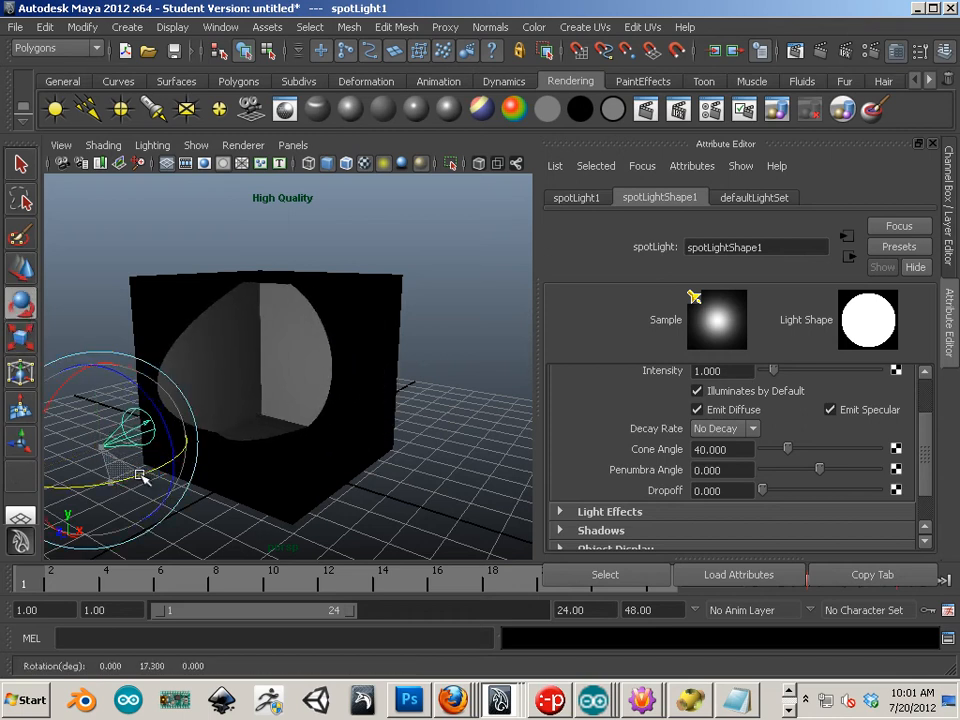
pyautogui.moveTo(64, 392); pyautogui.dragTo(62, 378)
pyautogui.scroll(4, 173, 421)
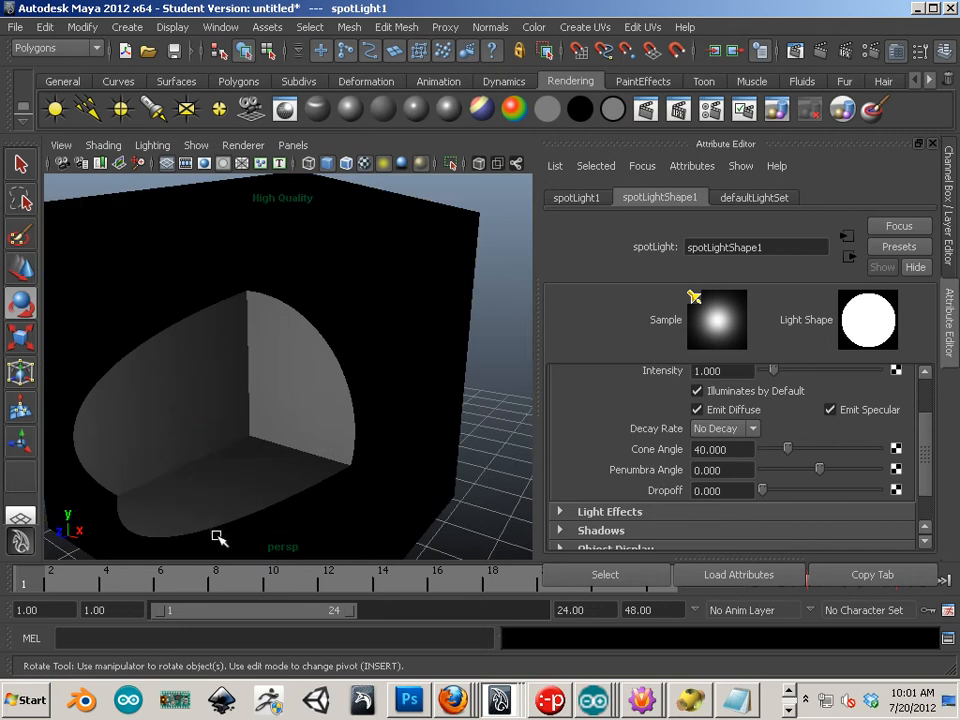
pyautogui.keyDown('alt'); pyautogui.moveTo(232, 489); pyautogui.dragTo(309, 446, button='middle'); pyautogui.keyUp('alt')
pyautogui.keyDown('alt'); pyautogui.moveTo(309, 446); pyautogui.dragTo(347, 456, button='right'); pyautogui.keyUp('alt')
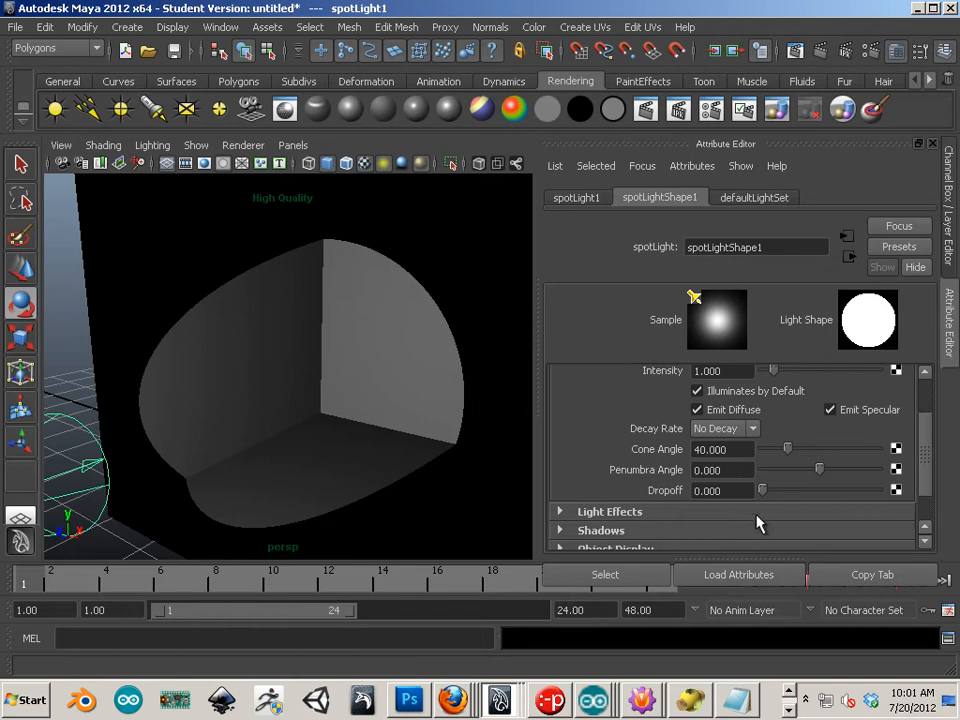
# Try a Dropoff of 14.512 on the spot light and return it to 0.
pyautogui.moveTo(761, 490); pyautogui.dragTo(767, 495)
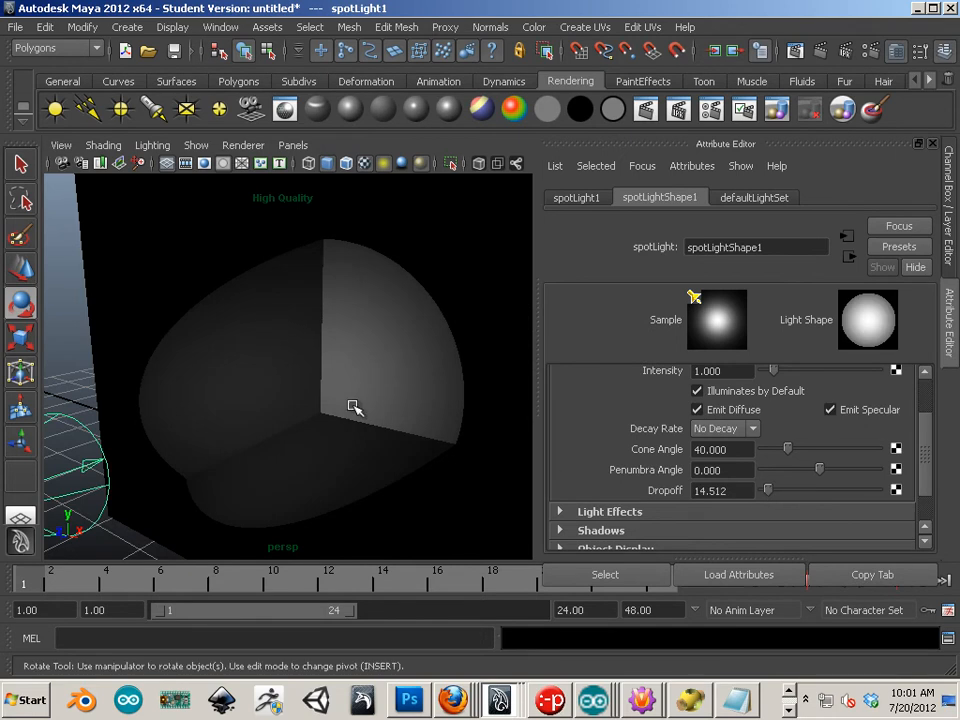
pyautogui.scroll(3, 238, 397)
pyautogui.scroll(3, 358, 368)
pyautogui.moveTo(773, 497); pyautogui.dragTo(755, 500)
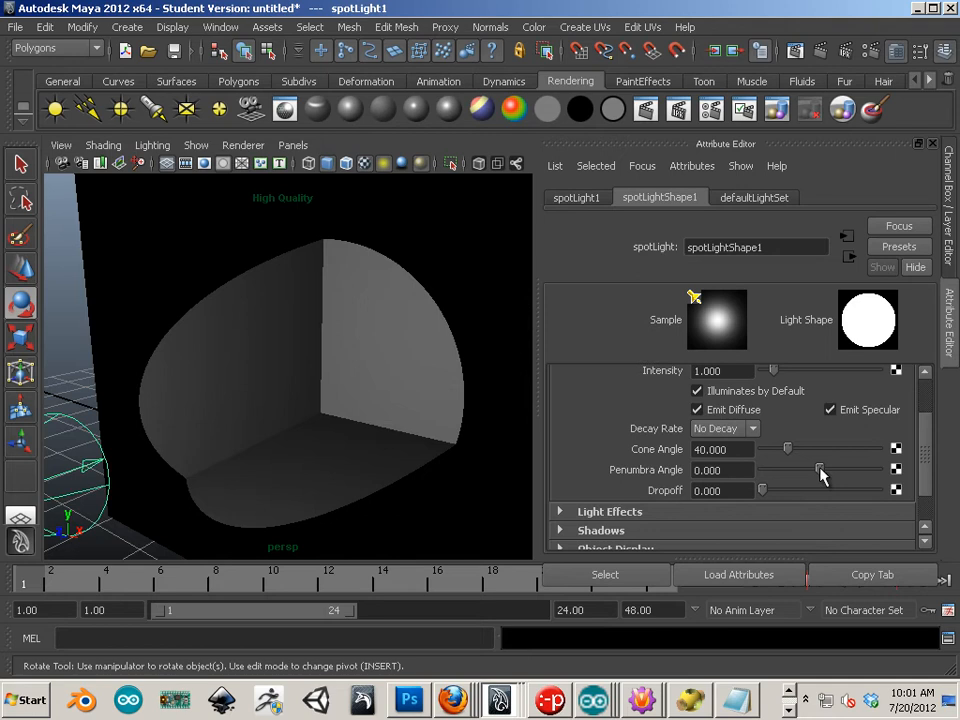
# Set the spot light's Cone Angle to about 42.442, Penumbra Angle to about 6.748 and Dropoff to about 2.073.
pyautogui.moveTo(820, 476); pyautogui.dragTo(848, 473)
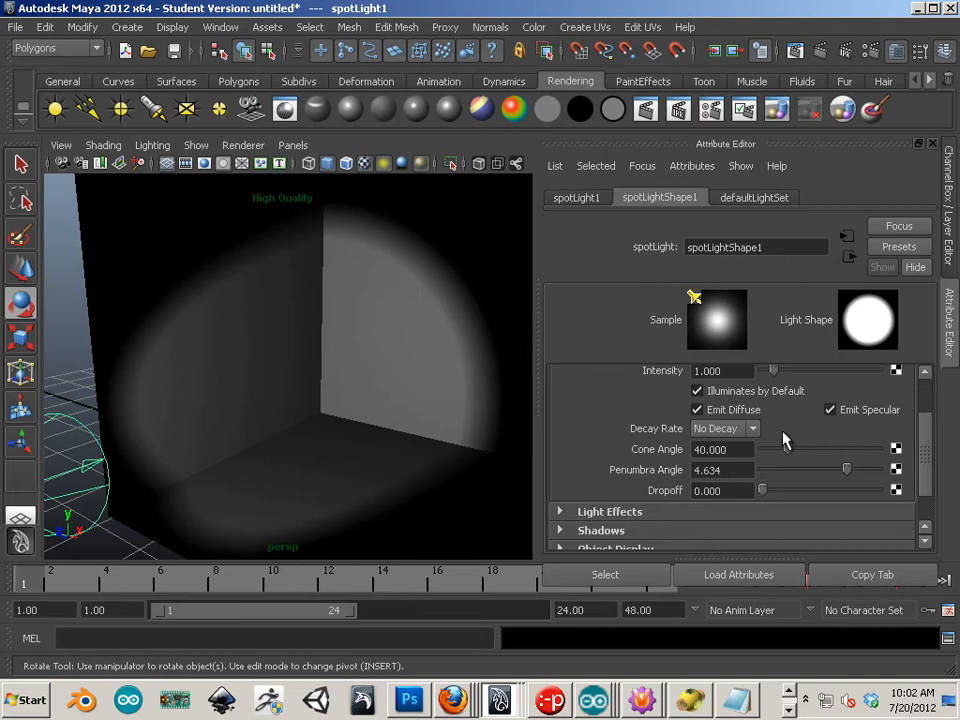
pyautogui.moveTo(787, 444); pyautogui.dragTo(790, 445)
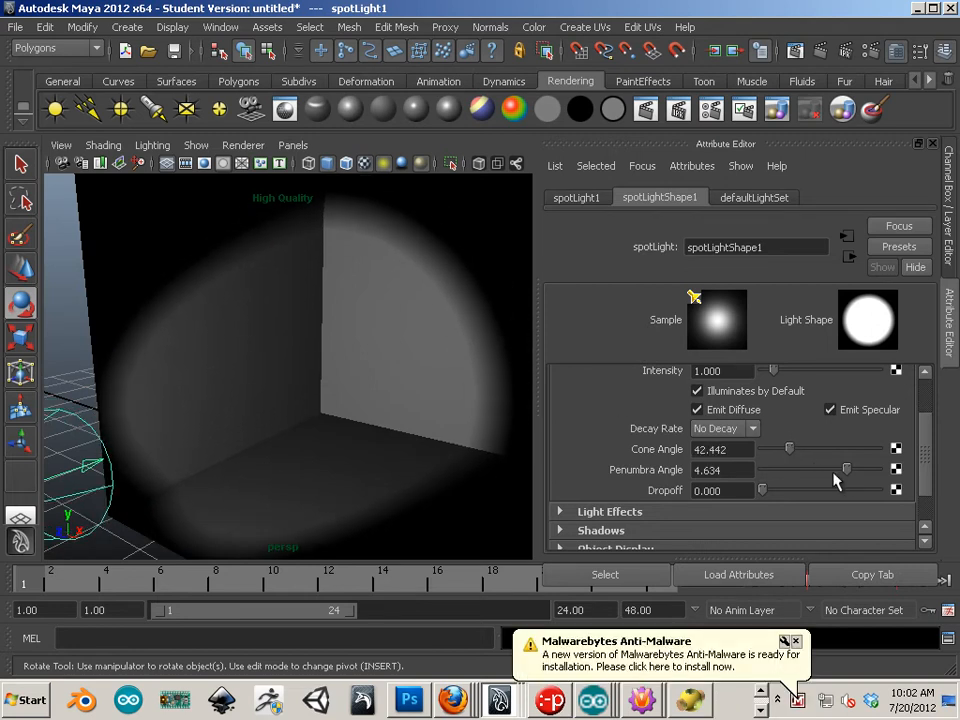
pyautogui.moveTo(846, 470); pyautogui.dragTo(859, 472)
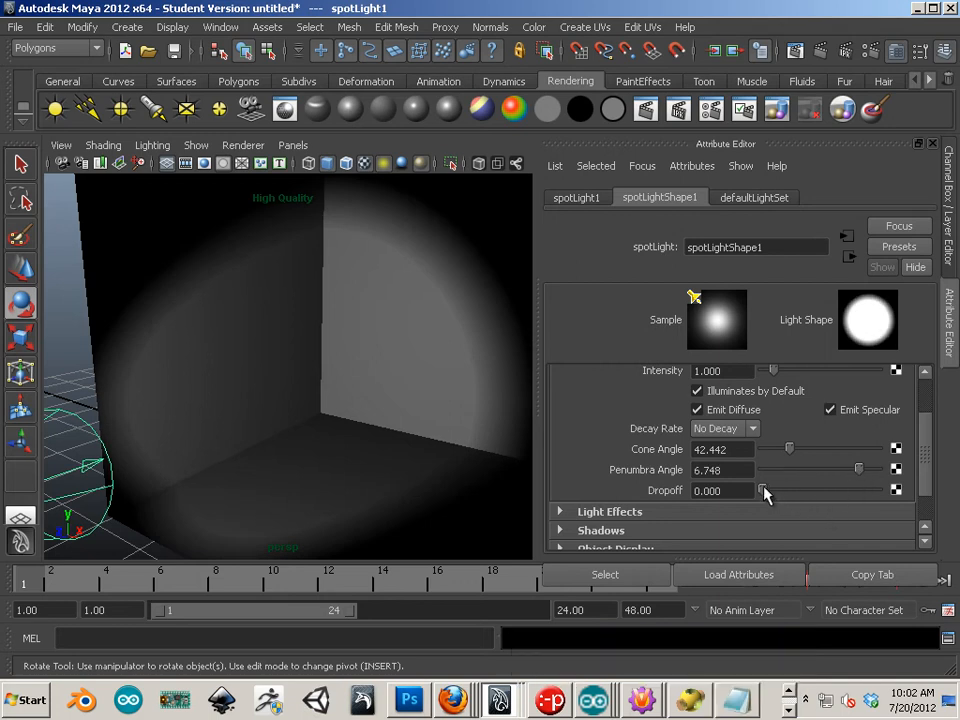
pyautogui.moveTo(763, 489); pyautogui.dragTo(765, 490)
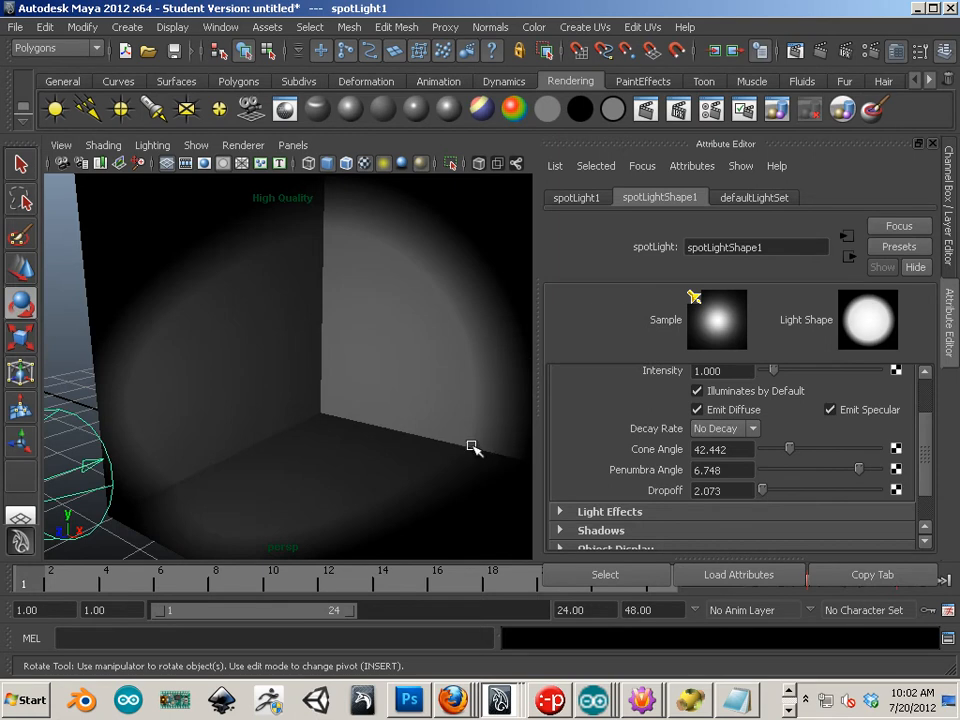
# Move the spot light along its Z axis closer to the open box.
pyautogui.keyDown('alt'); pyautogui.moveTo(452, 426); pyautogui.dragTo(489, 431); pyautogui.keyUp('alt')
pyautogui.keyDown('alt'); pyautogui.moveTo(489, 431); pyautogui.dragTo(508, 407, button='middle'); pyautogui.keyUp('alt')
pyautogui.keyDown('alt'); pyautogui.moveTo(496, 410); pyautogui.dragTo(489, 416); pyautogui.keyUp('alt')
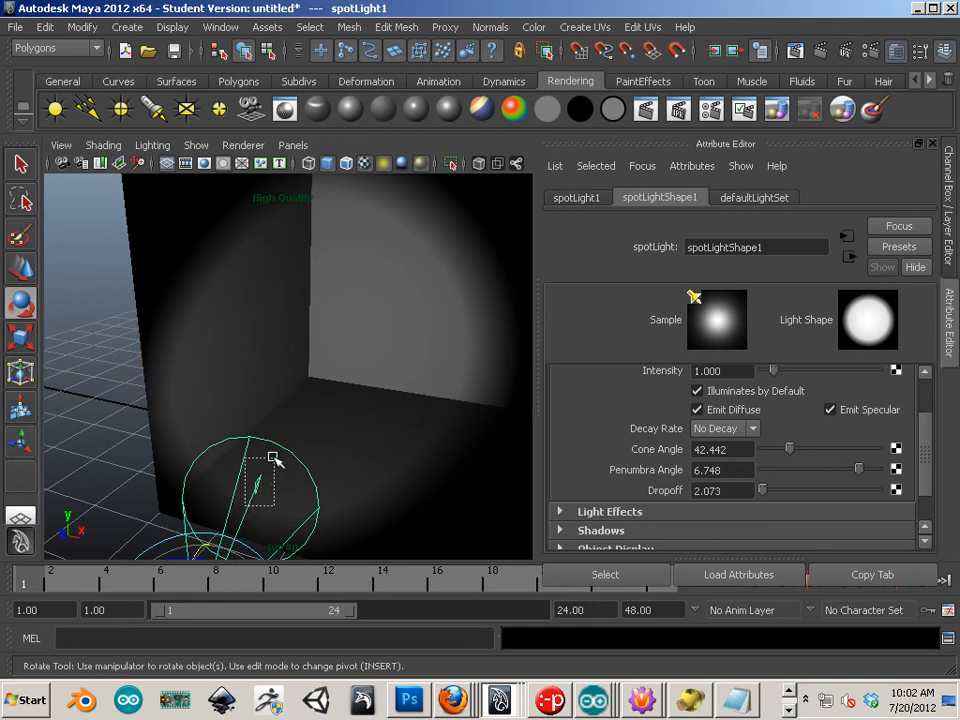
pyautogui.keyDown('alt'); pyautogui.moveTo(409, 503); pyautogui.dragTo(321, 491); pyautogui.keyUp('alt')
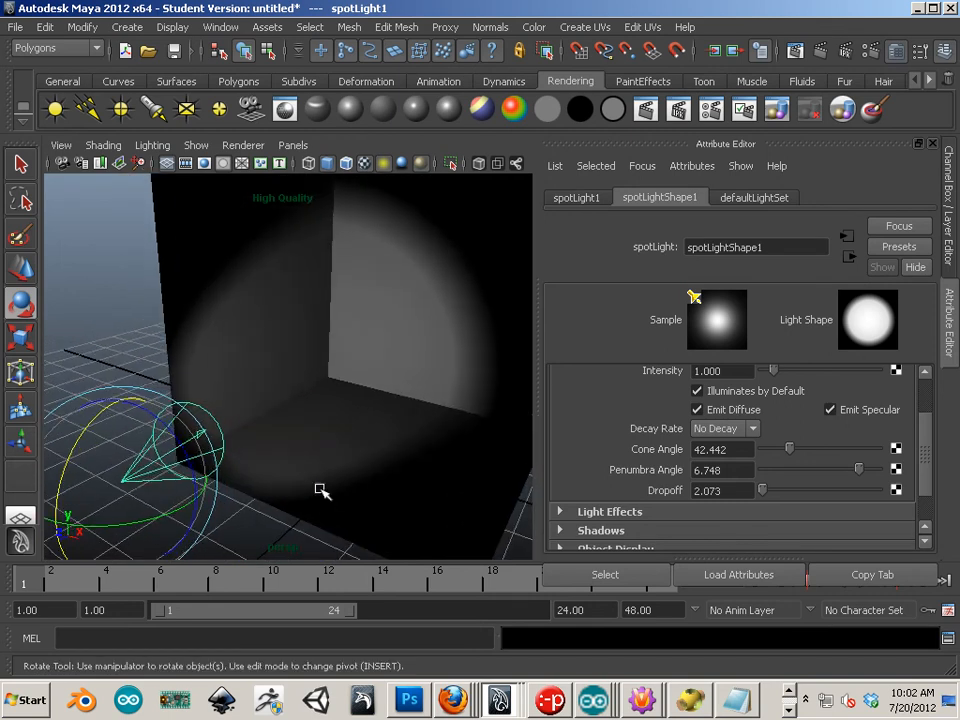
pyautogui.click(21, 268)
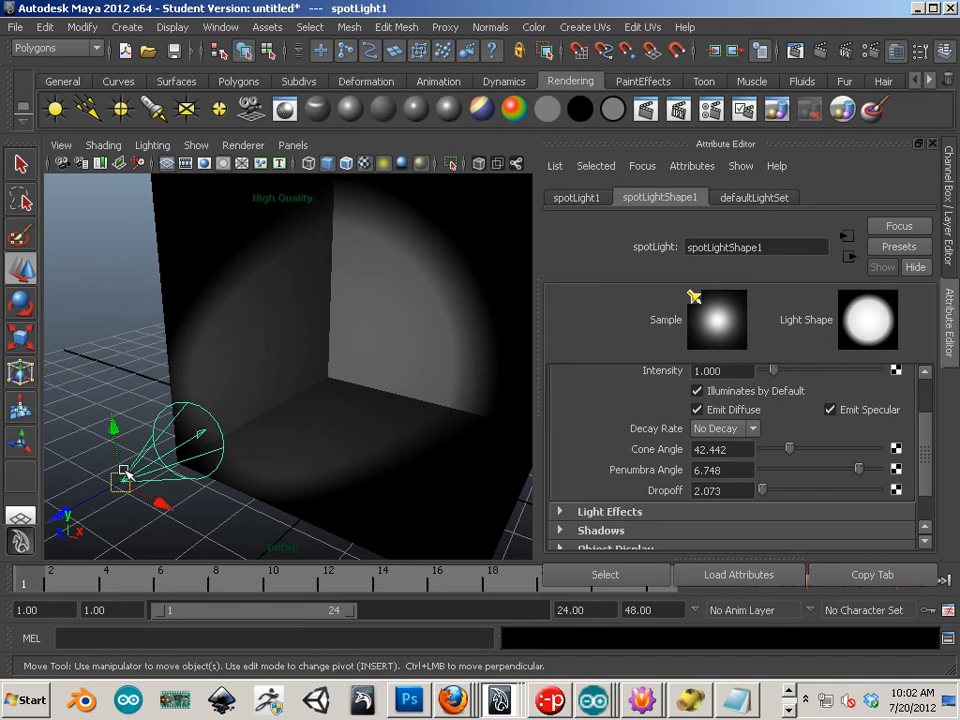
pyautogui.moveTo(103, 493); pyautogui.dragTo(133, 450)
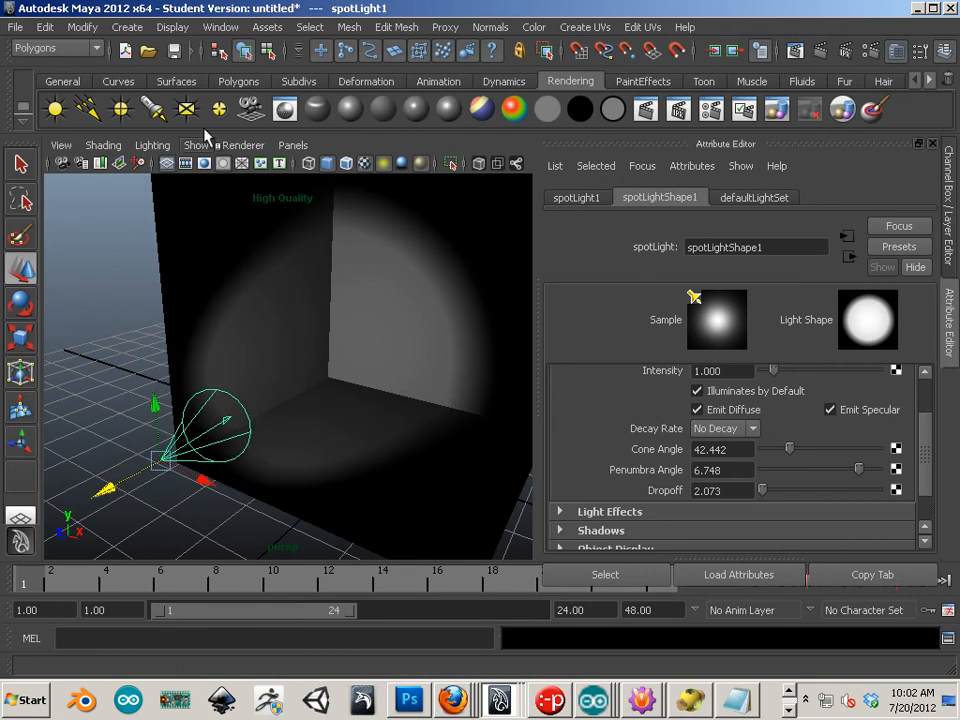
# Create a polygon sphere and move it to about X -0.948, Y 2.425, Z 0 inside the open box.
pyautogui.click(241, 84)
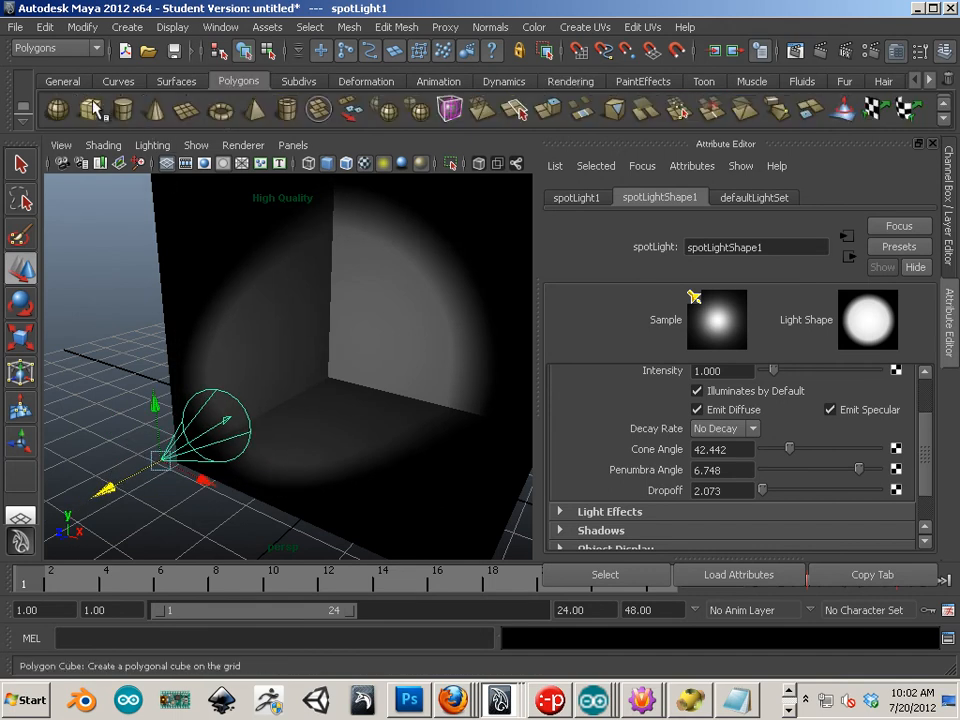
pyautogui.click(63, 113)
pyautogui.moveTo(375, 336); pyautogui.dragTo(386, 285)
pyautogui.moveTo(421, 355); pyautogui.dragTo(379, 357)
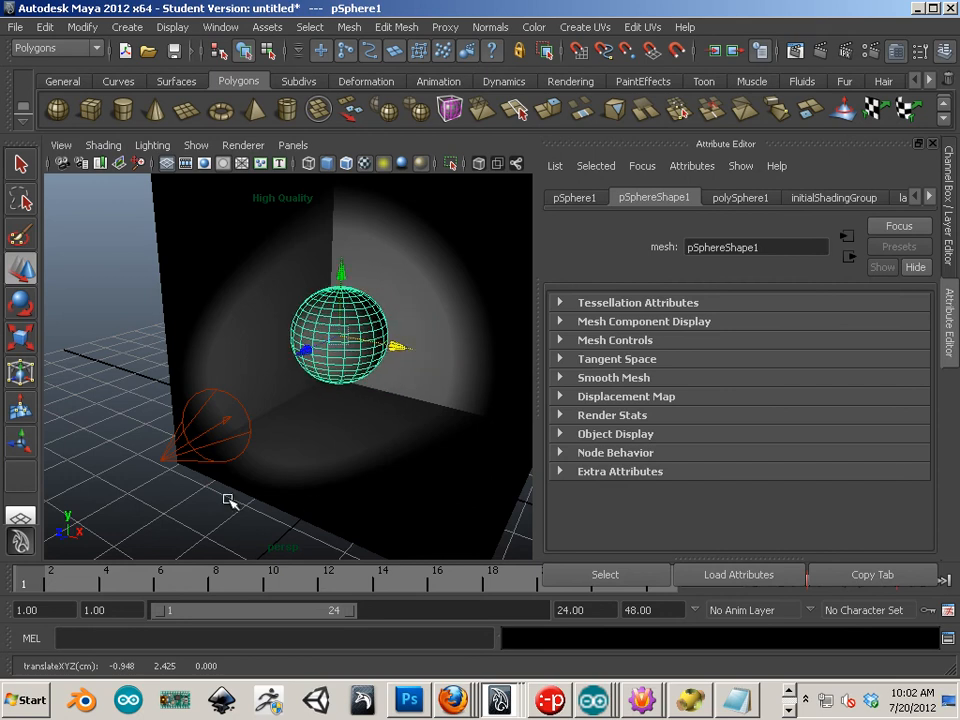
# Enable Use Ray Trace Shadows in the spot light's raytrace shadow attributes.
pyautogui.click(200, 444)
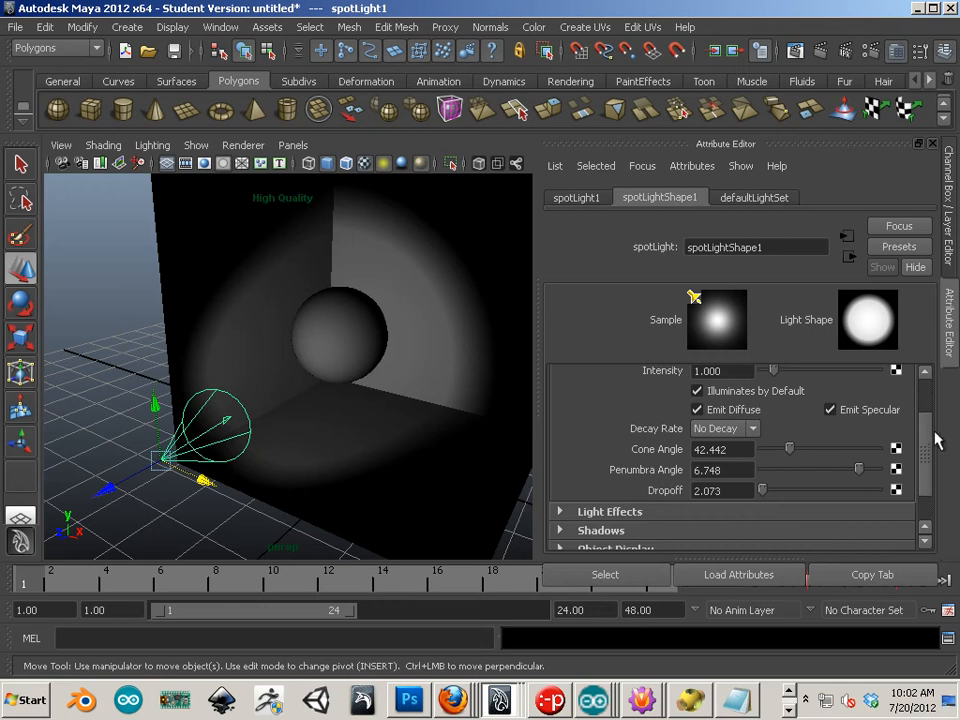
pyautogui.scroll(-2, 935, 444)
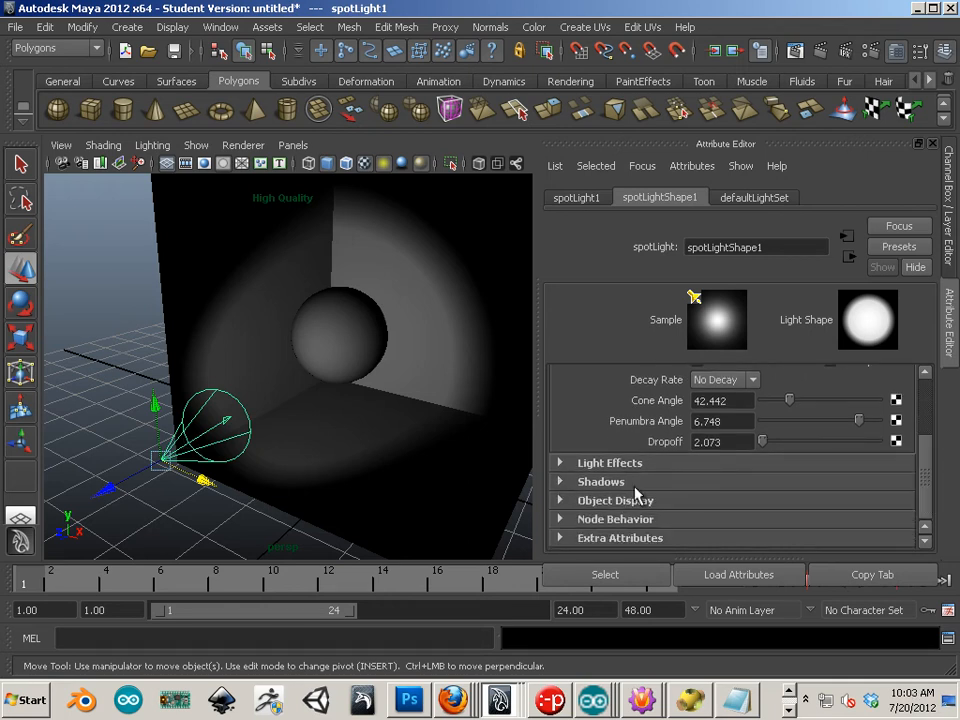
pyautogui.click(566, 486)
pyautogui.scroll(-3, 735, 497)
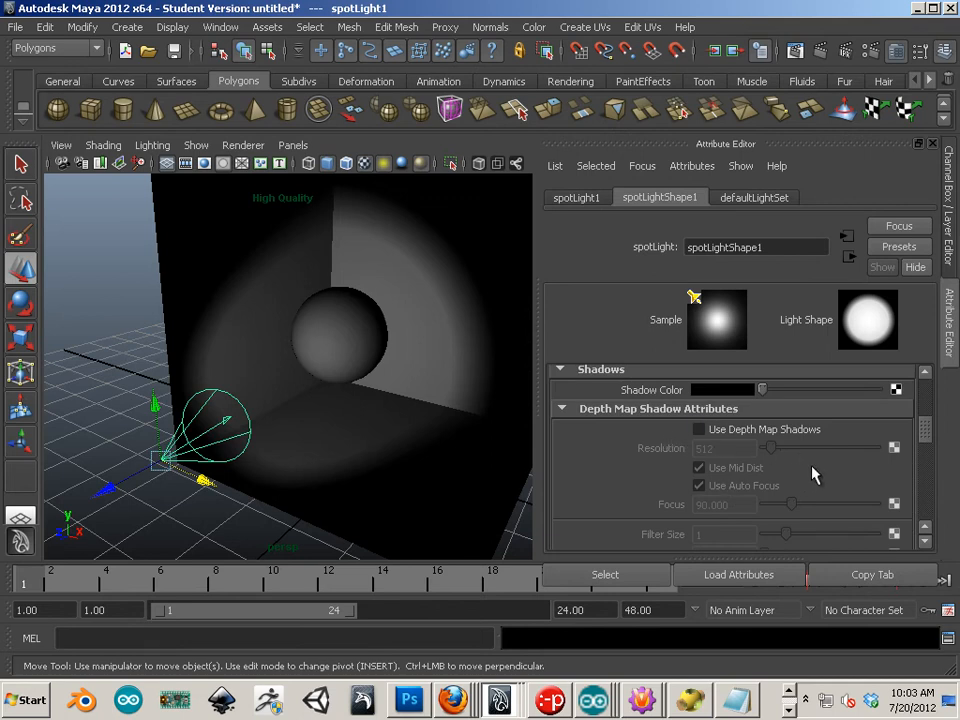
pyautogui.scroll(-5, 812, 476)
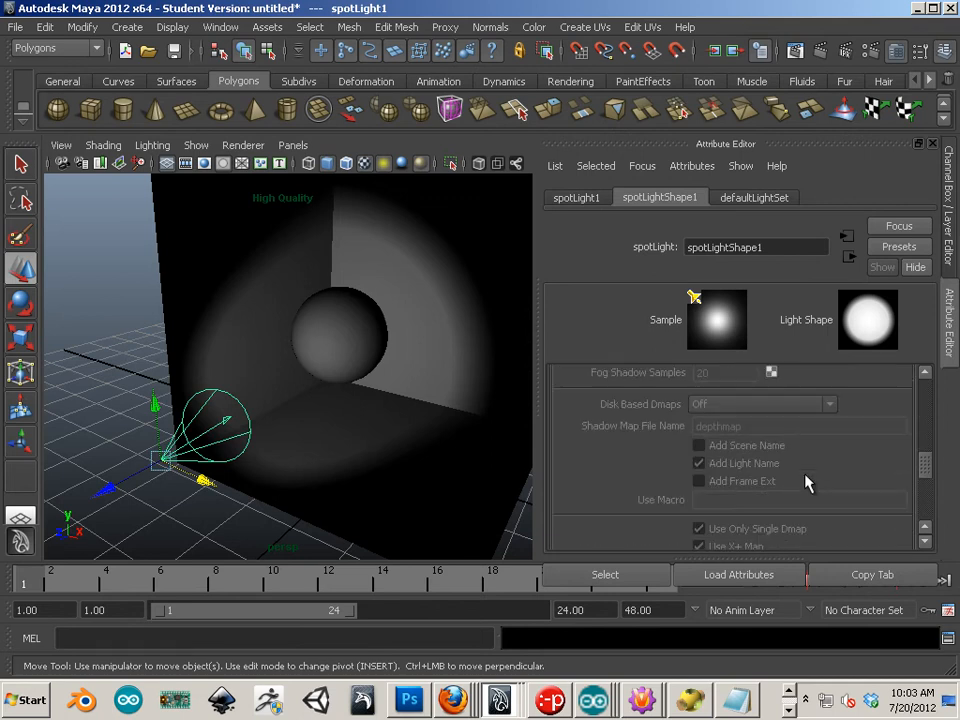
pyautogui.scroll(-6, 808, 484)
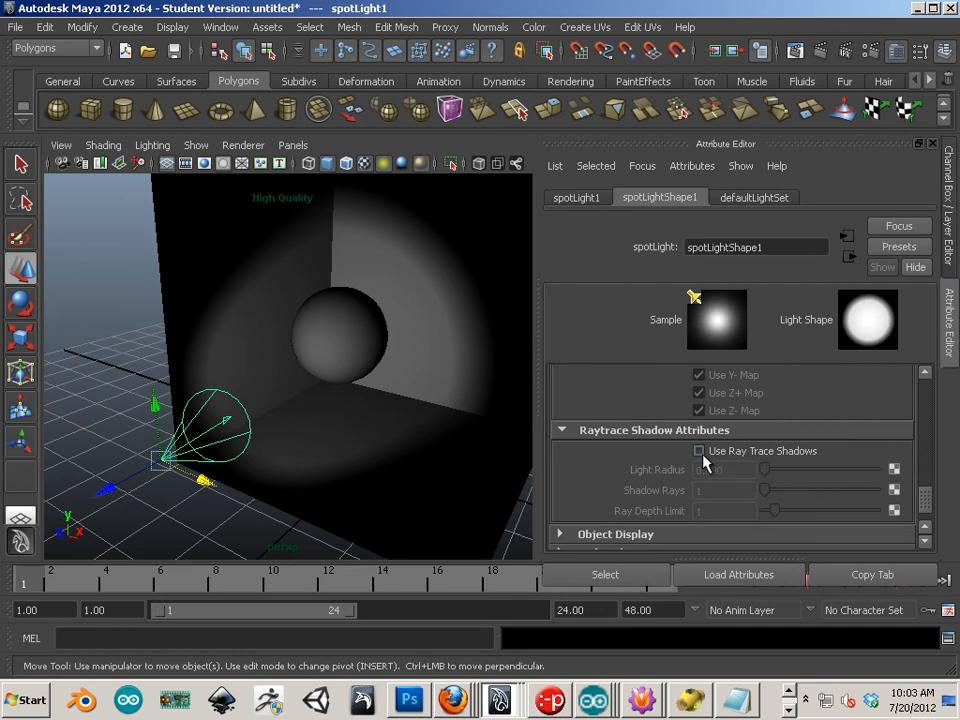
pyautogui.click(699, 451)
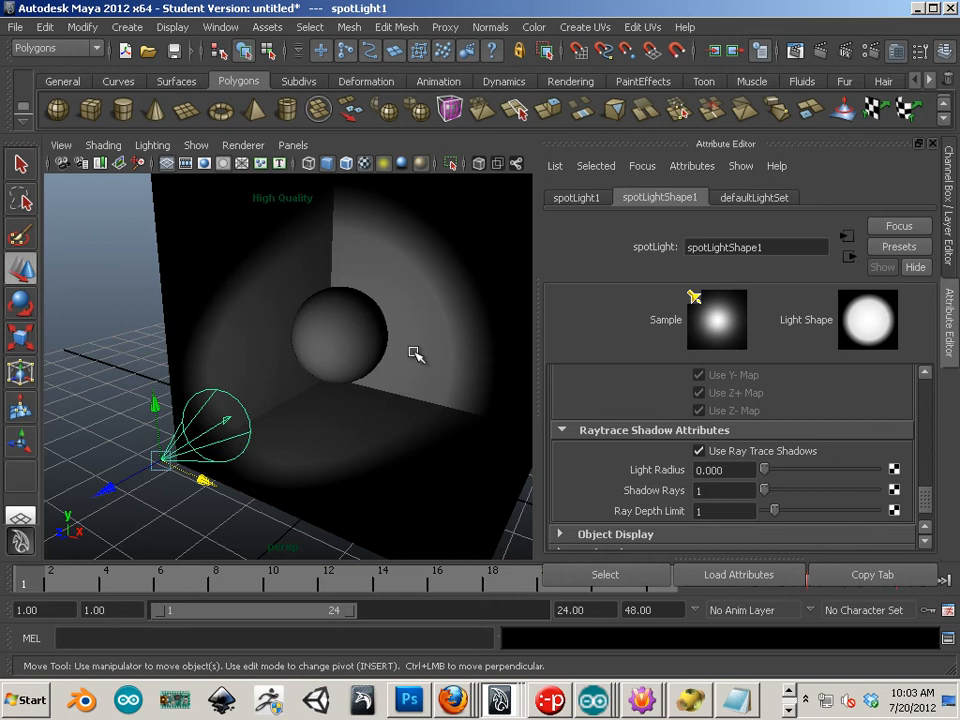
# Turn on shadow display in the viewport and set the spot light's Light Radius to 0.412, Shadow Rays to 8 and Ray Depth Limit to 0.
pyautogui.click(152, 145)
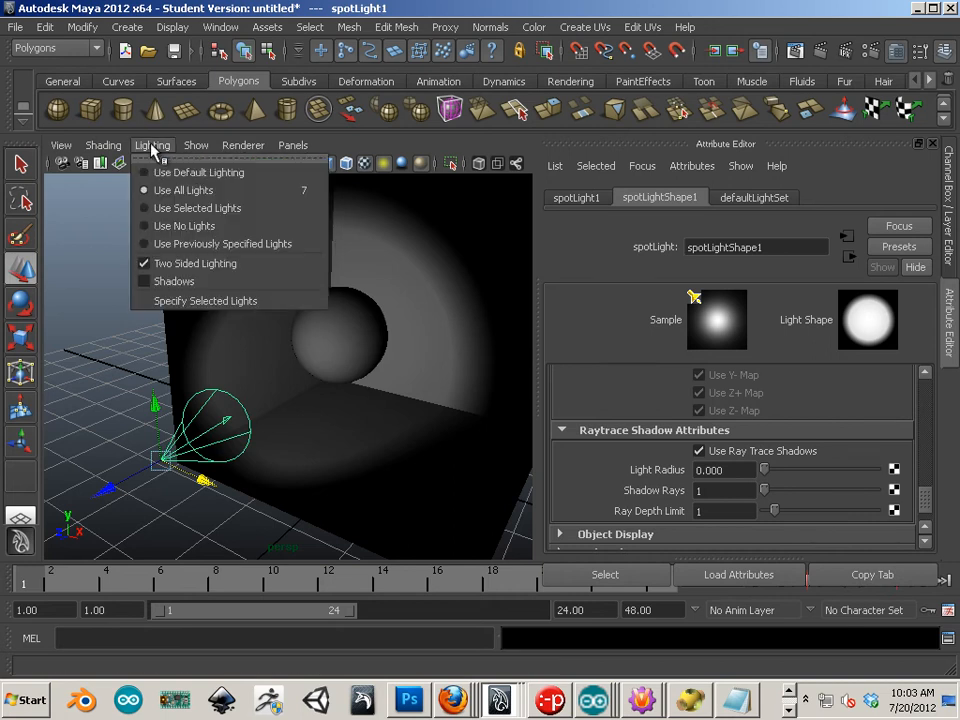
pyautogui.click(160, 281)
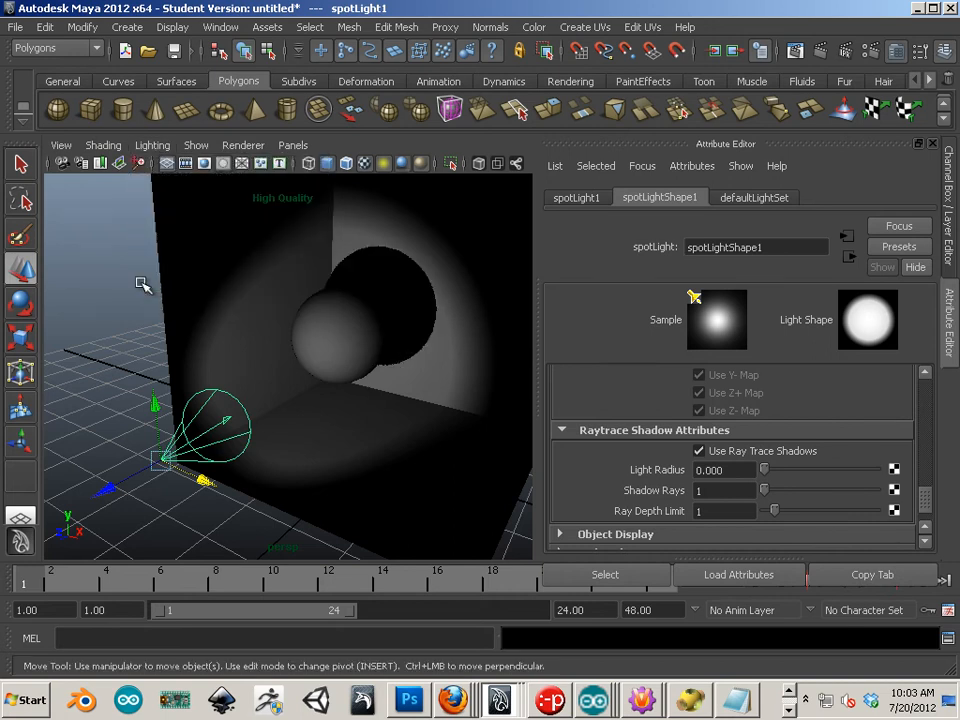
pyautogui.keyDown('alt'); pyautogui.moveTo(221, 302); pyautogui.dragTo(199, 307); pyautogui.keyUp('alt')
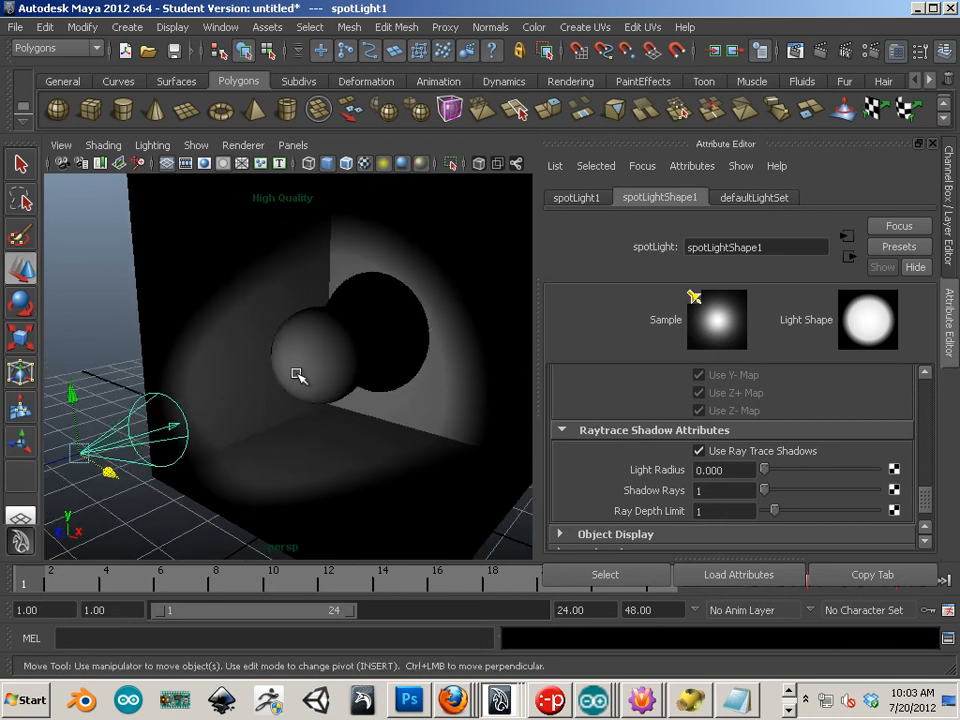
pyautogui.moveTo(766, 471); pyautogui.dragTo(766, 511)
pyautogui.moveTo(805, 470)
pyautogui.mouseDown()
pyautogui.moveTo(782, 471)
pyautogui.moveTo(799, 491)
pyautogui.moveTo(784, 491)
pyautogui.moveTo(812, 471)
pyautogui.mouseUp()
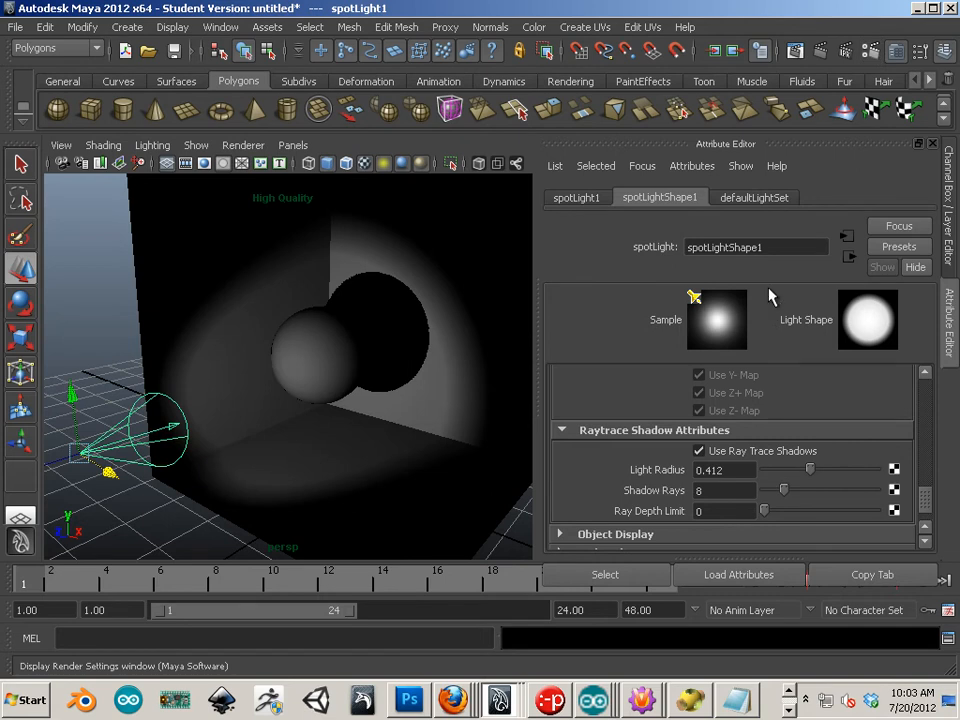
# Check the available renderers, load the Mayatomr.mll plug-in and set it to load automatically.
pyautogui.click(652, 48)
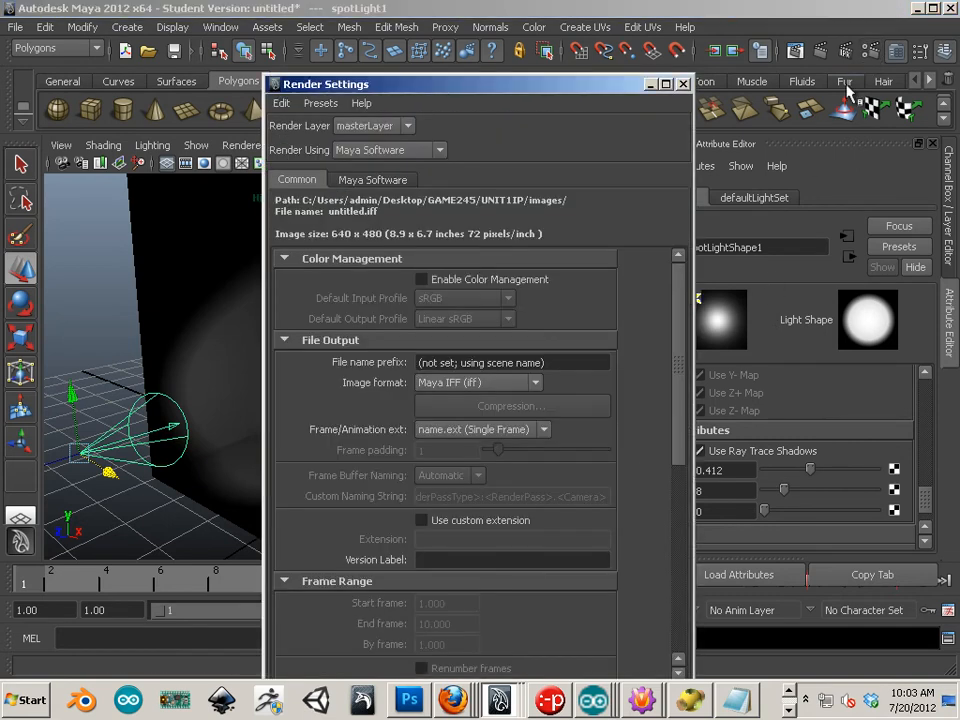
pyautogui.click(430, 152)
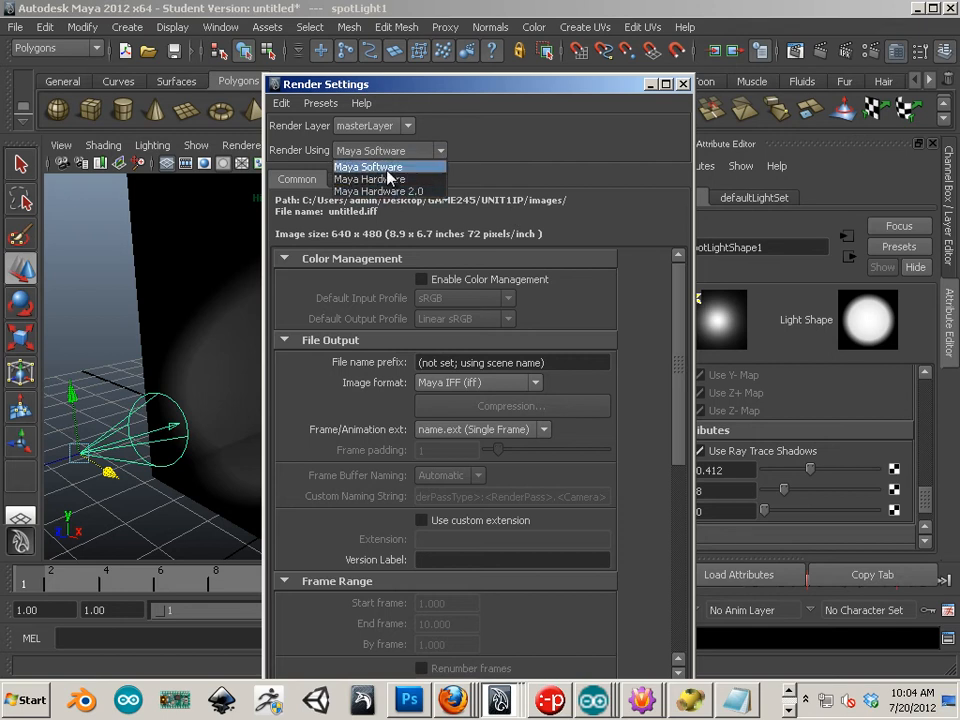
pyautogui.click(222, 28)
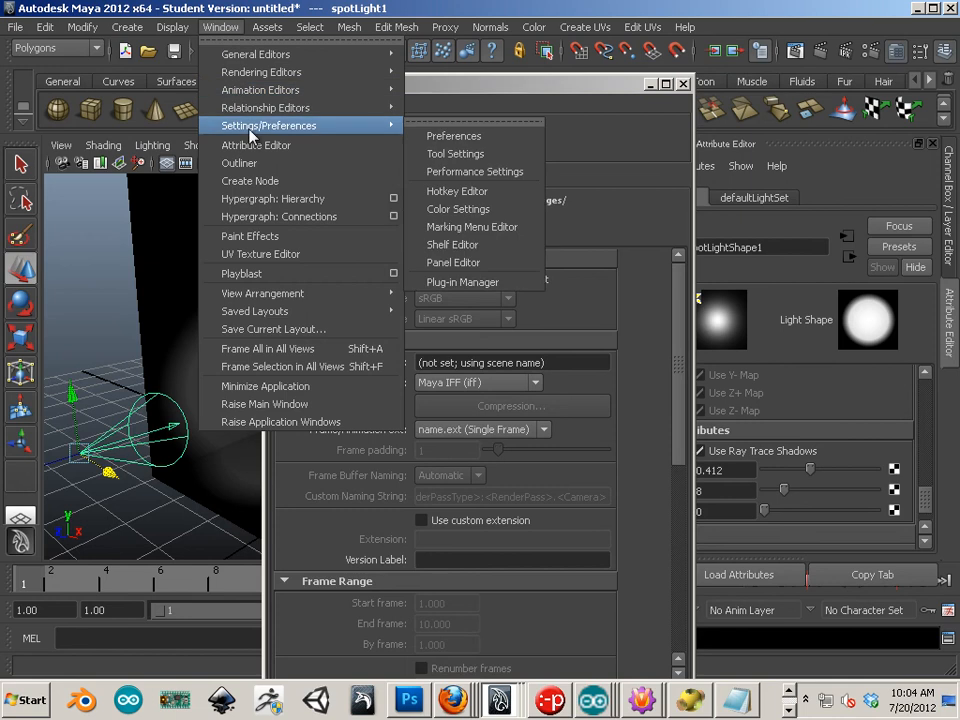
pyautogui.moveTo(365, 126)
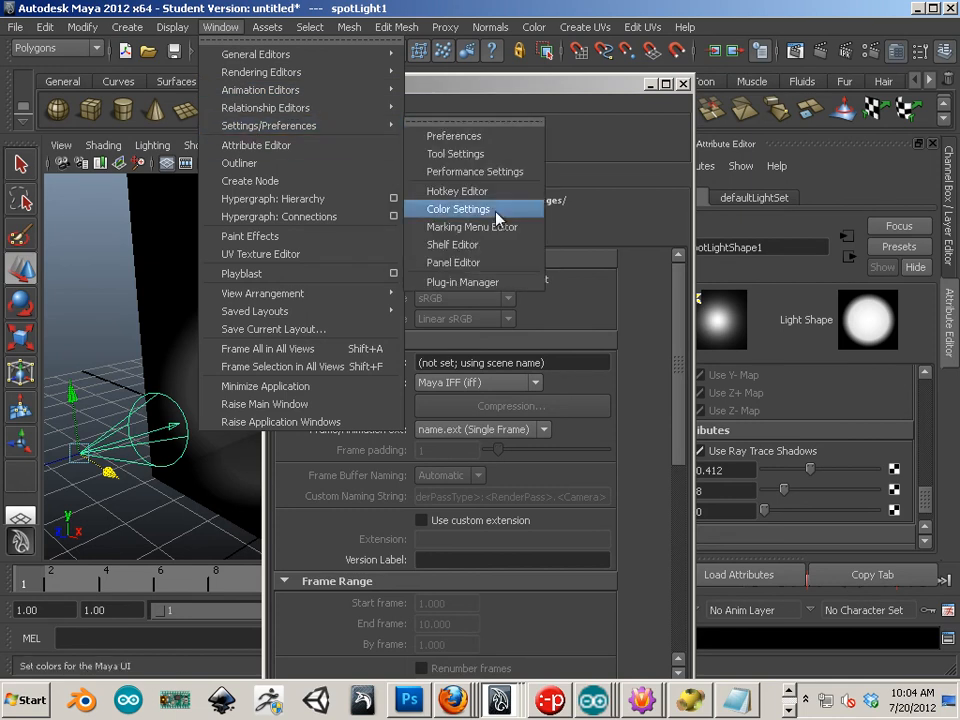
pyautogui.click(474, 285)
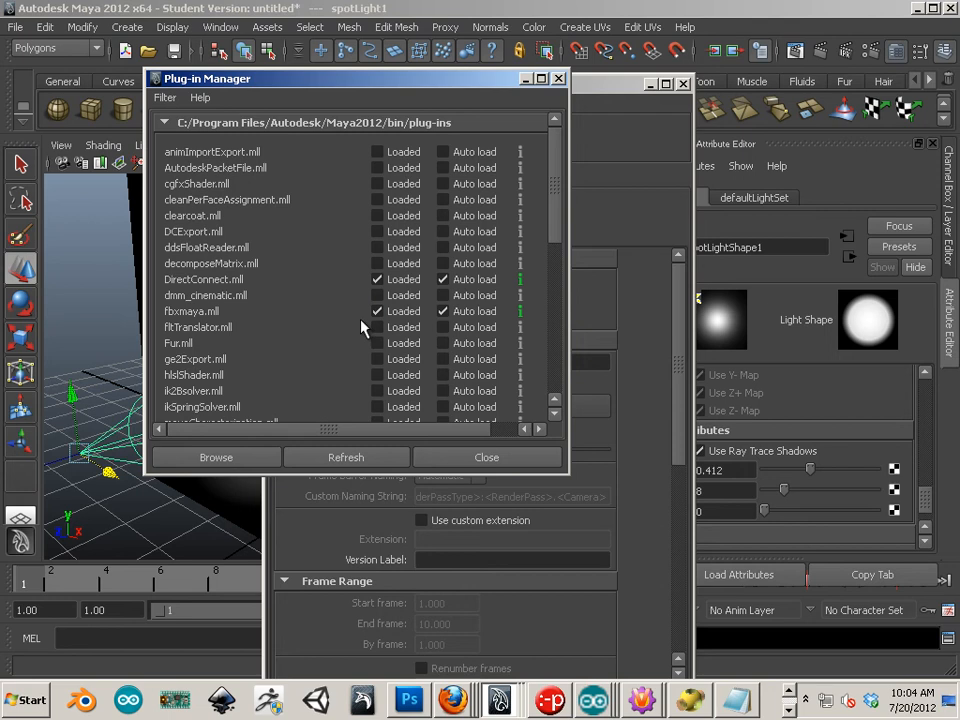
pyautogui.scroll(-4, 375, 305)
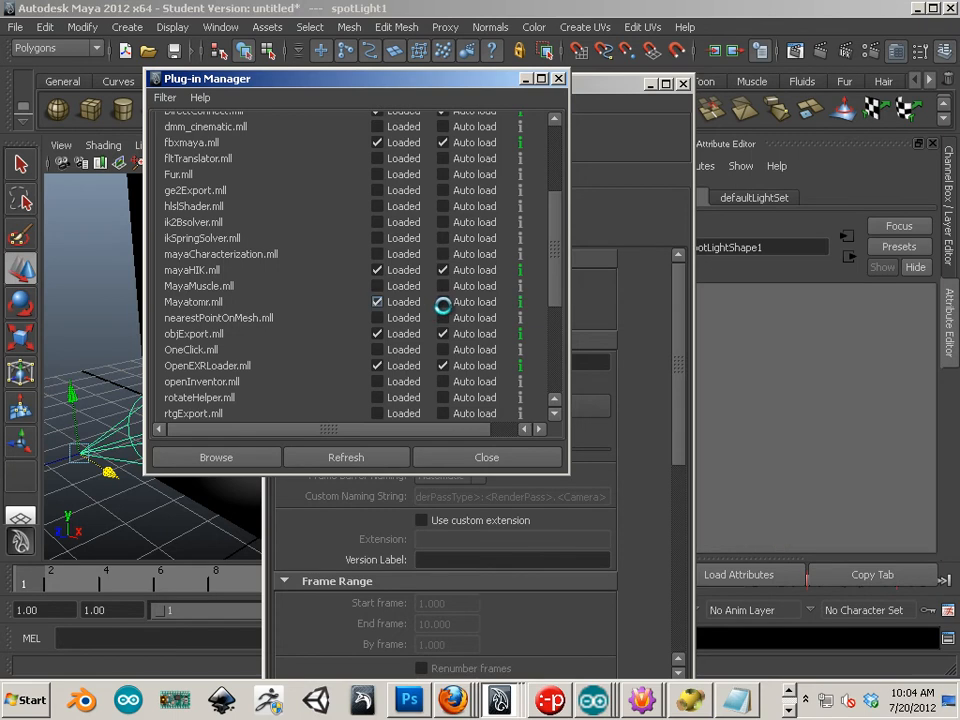
pyautogui.click(443, 302)
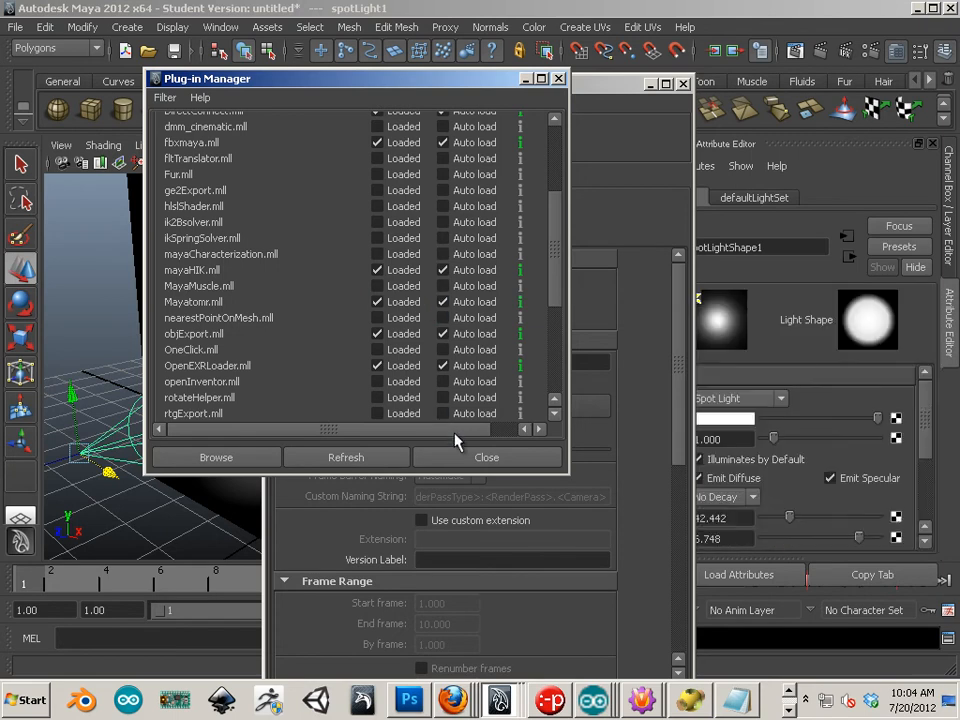
pyautogui.click(465, 457)
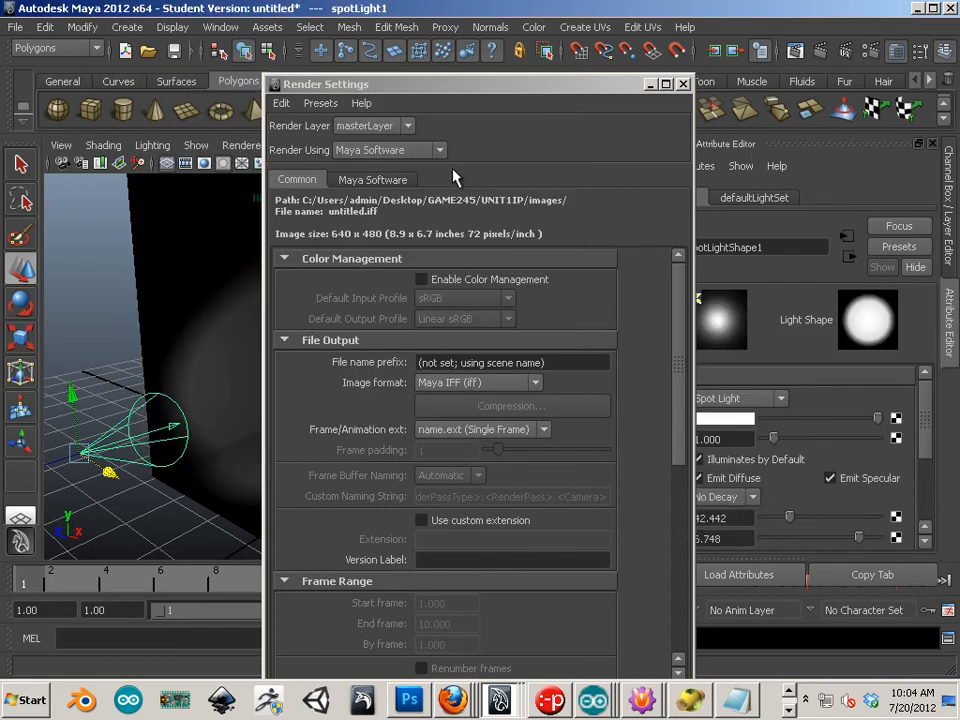
# Set the scene's renderer to mental ray in the render settings.
pyautogui.moveTo(420, 82); pyautogui.dragTo(959, 220)
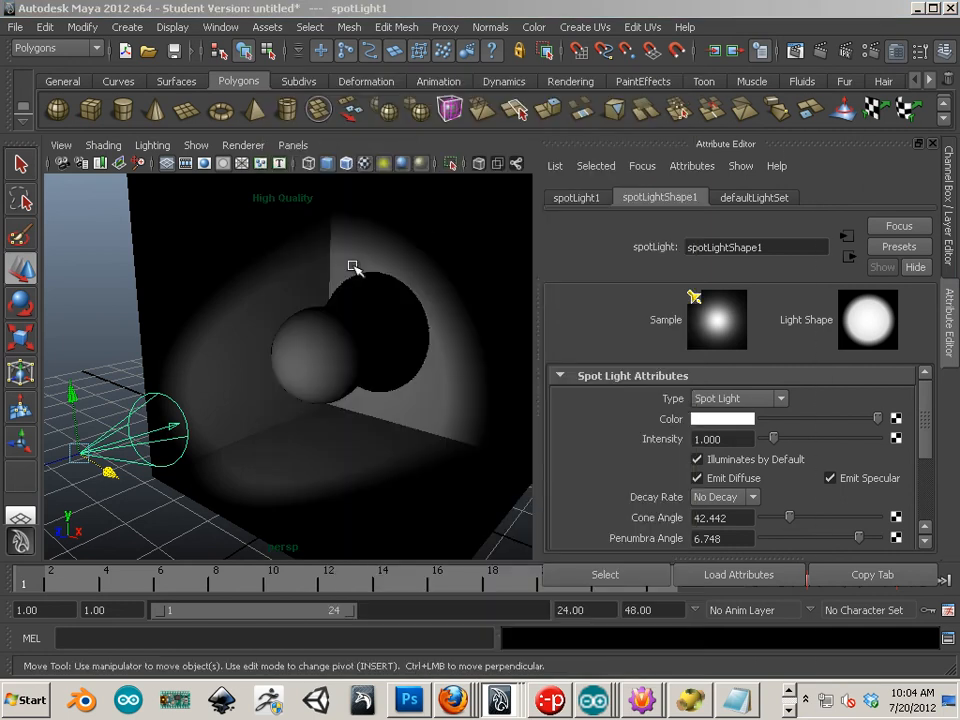
pyautogui.keyDown('alt'); pyautogui.moveTo(343, 289); pyautogui.dragTo(239, 253); pyautogui.keyUp('alt')
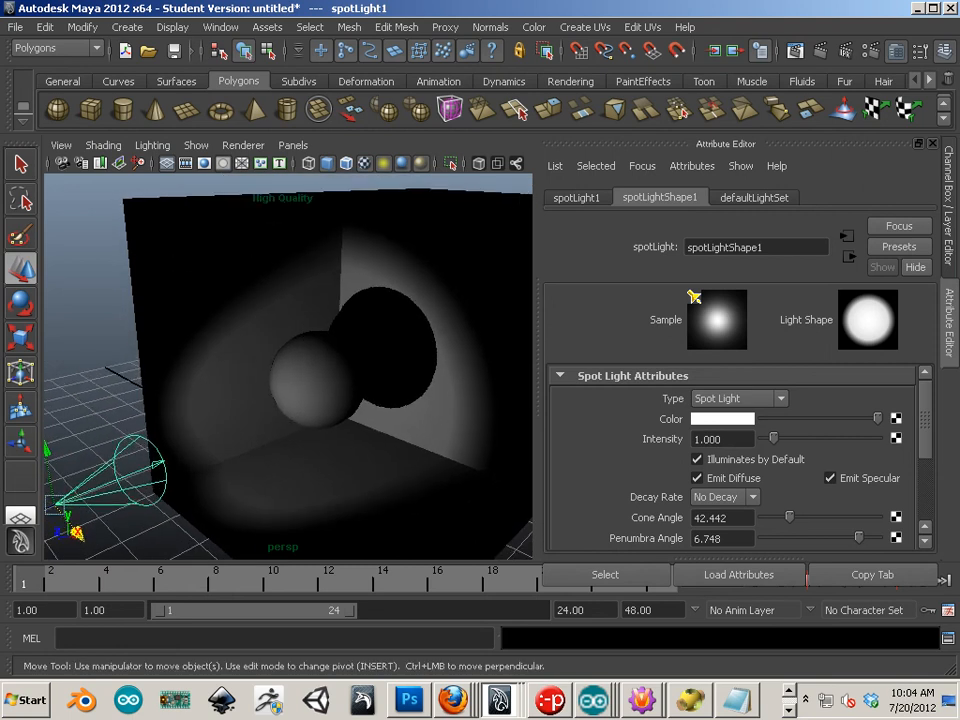
pyautogui.click(870, 51)
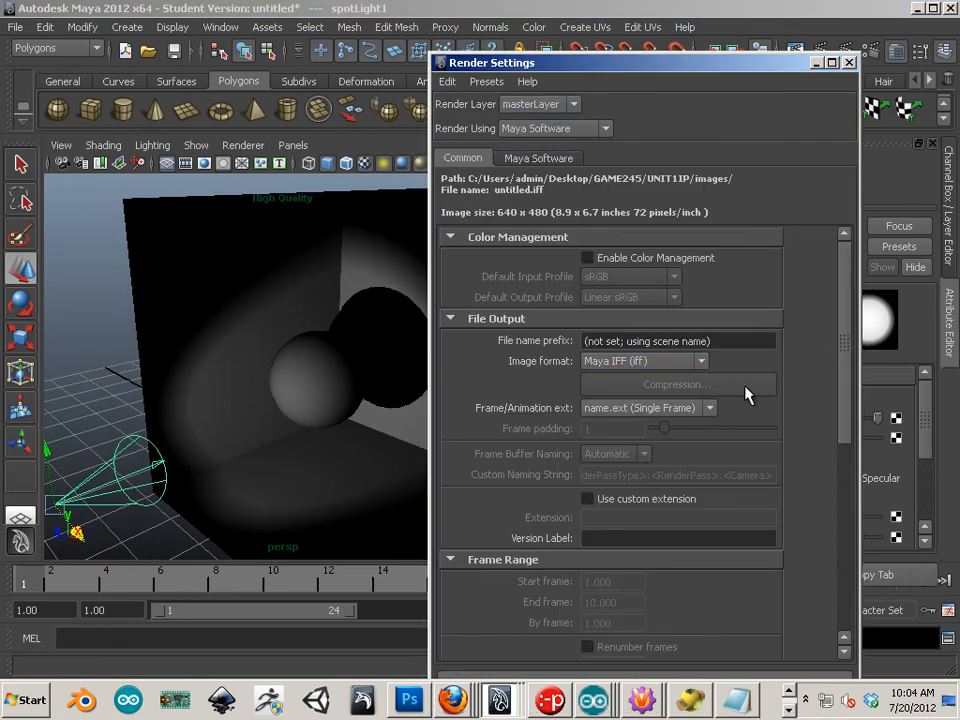
pyautogui.click(550, 129)
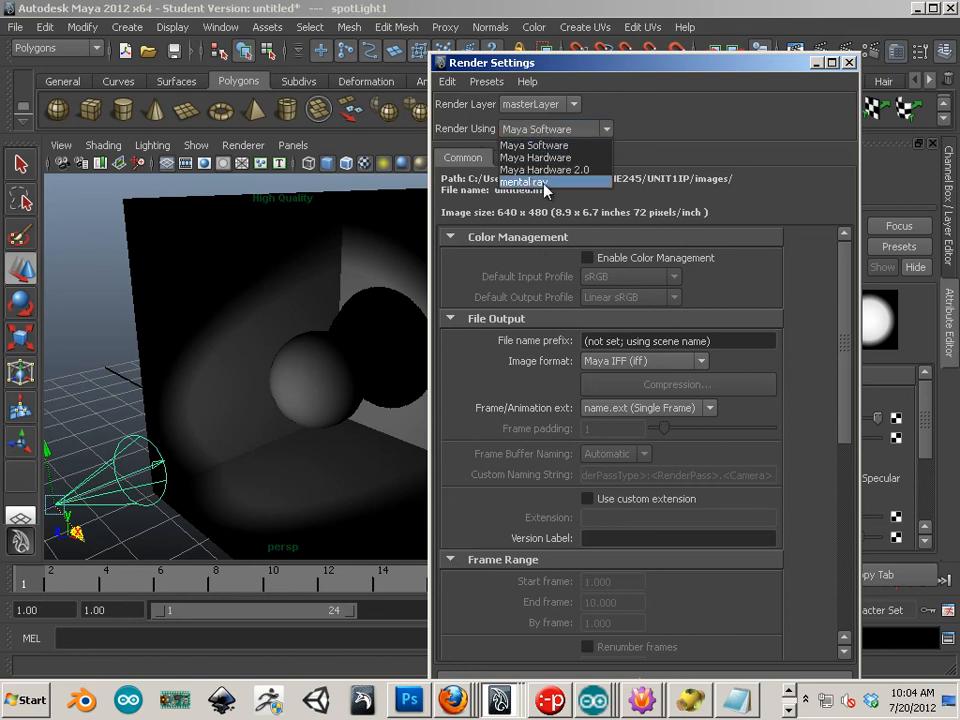
pyautogui.click(544, 183)
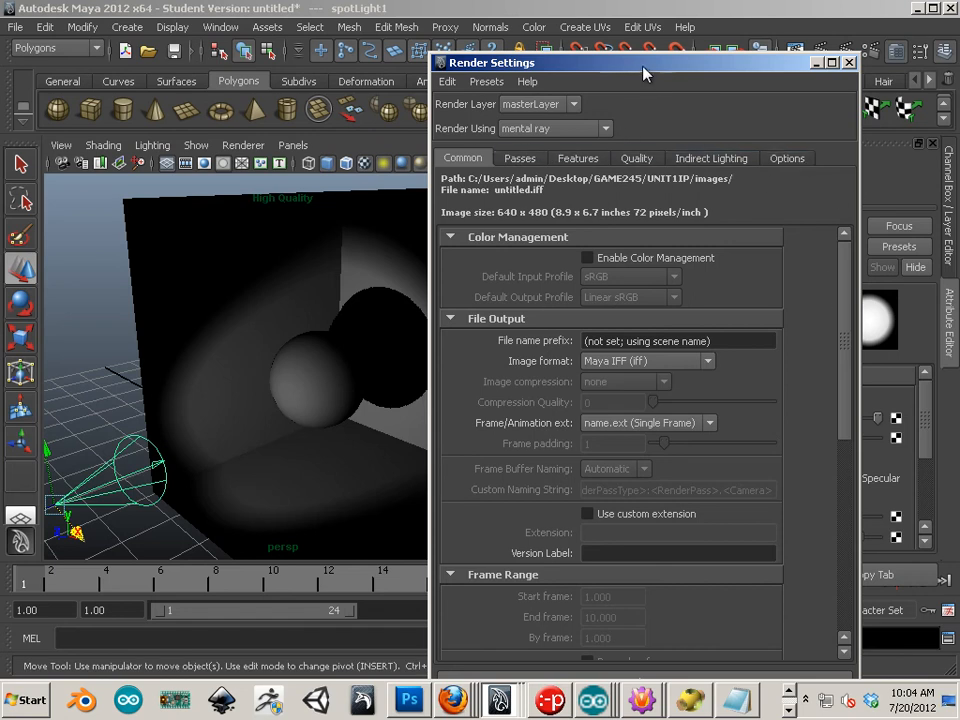
# Apply the Production quality preset to the mental ray render settings.
pyautogui.moveTo(643, 73); pyautogui.dragTo(639, 36)
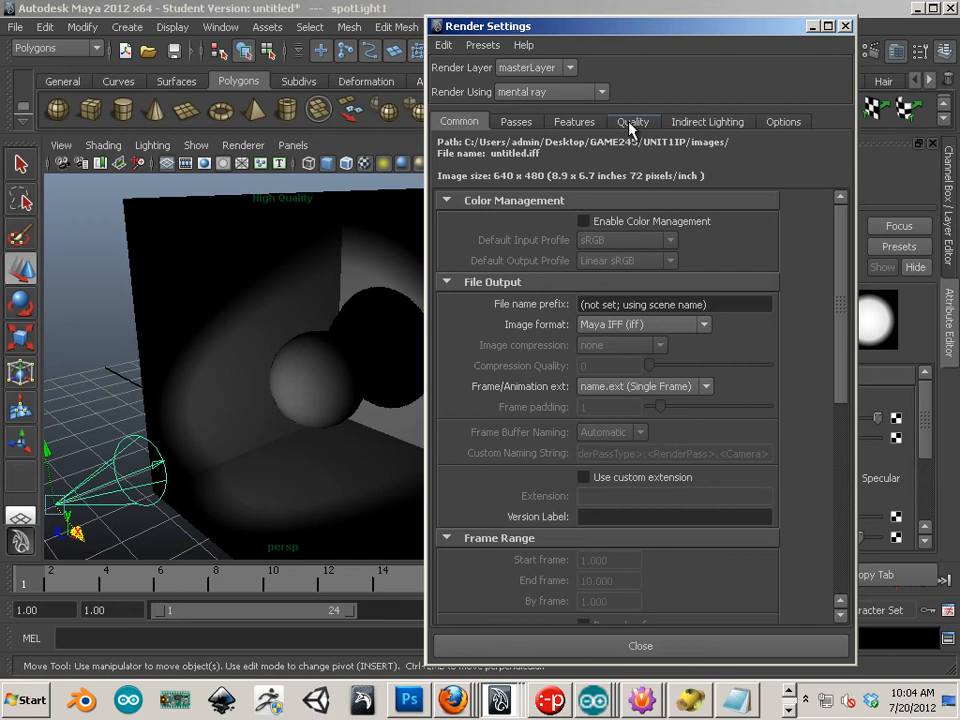
pyautogui.click(634, 124)
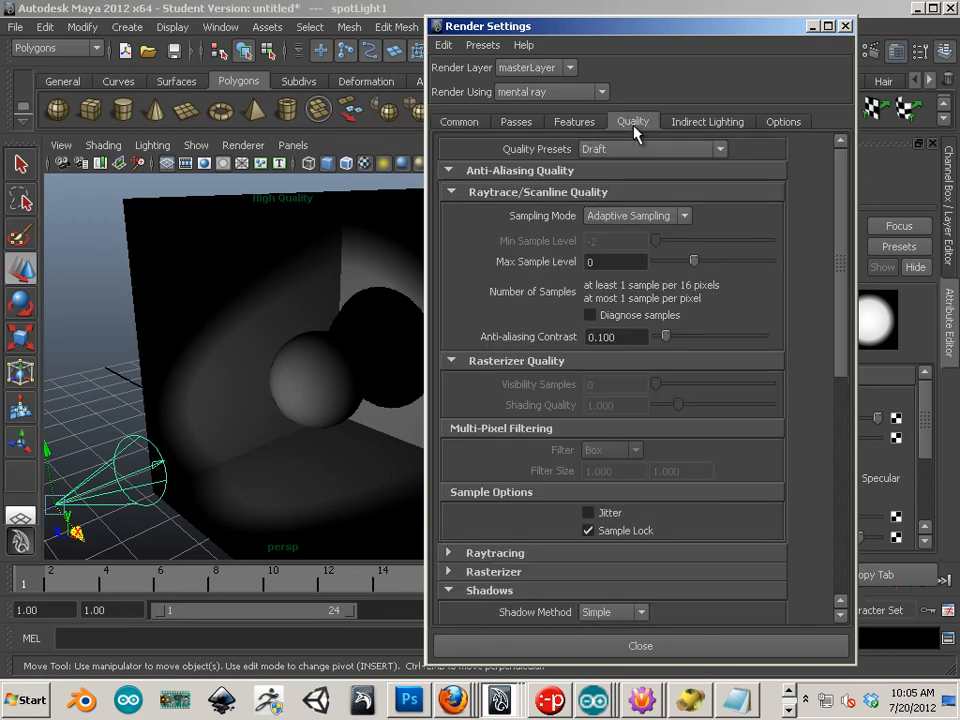
pyautogui.click(674, 153)
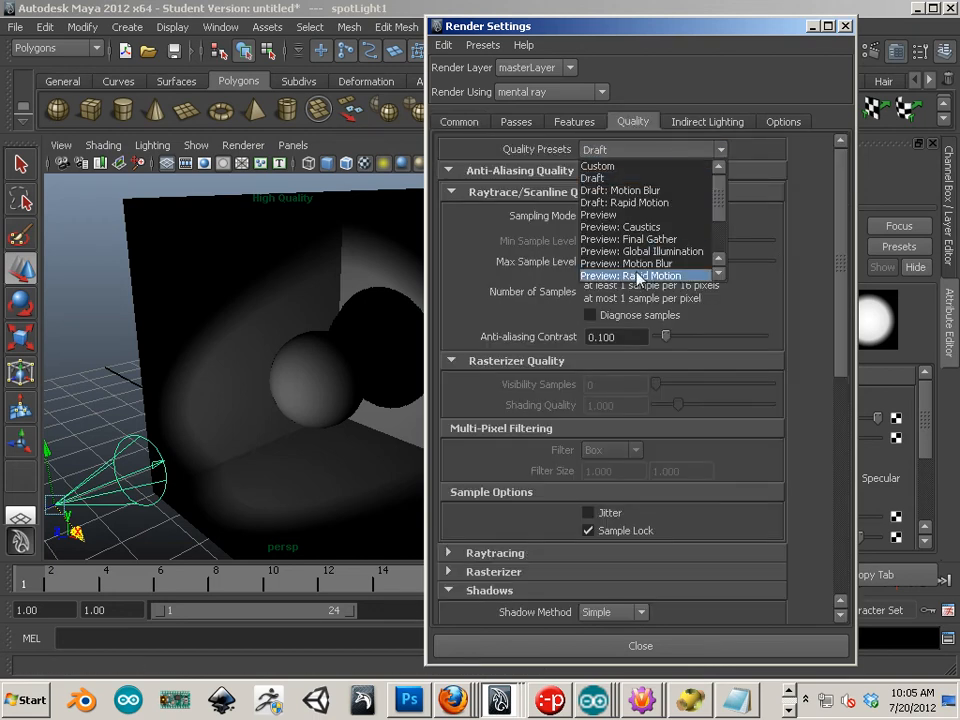
pyautogui.scroll(-2, 610, 260)
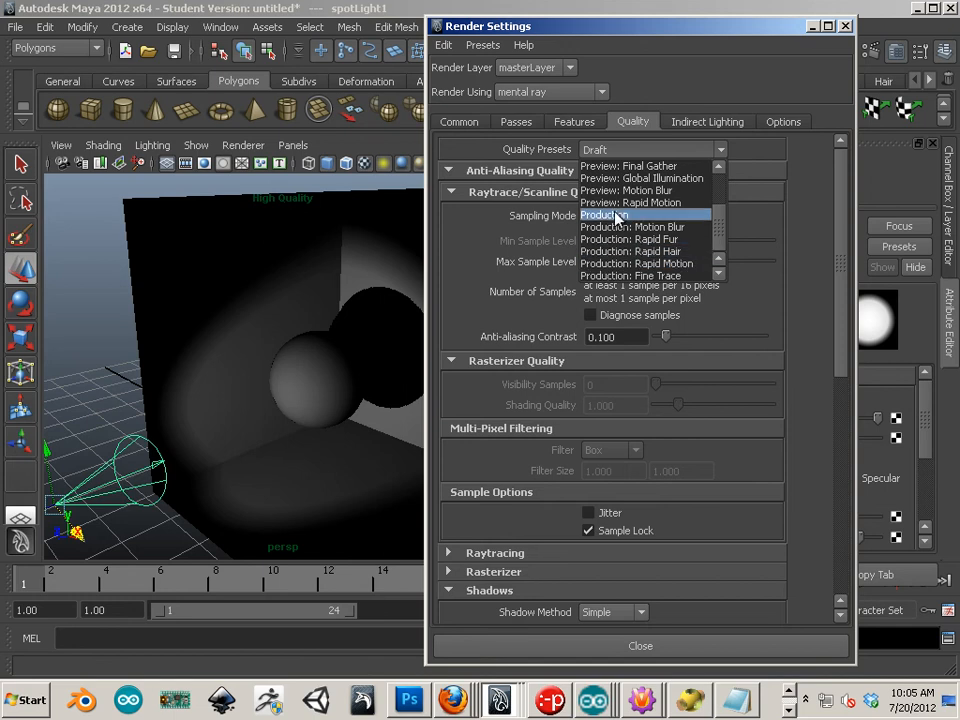
pyautogui.click(615, 216)
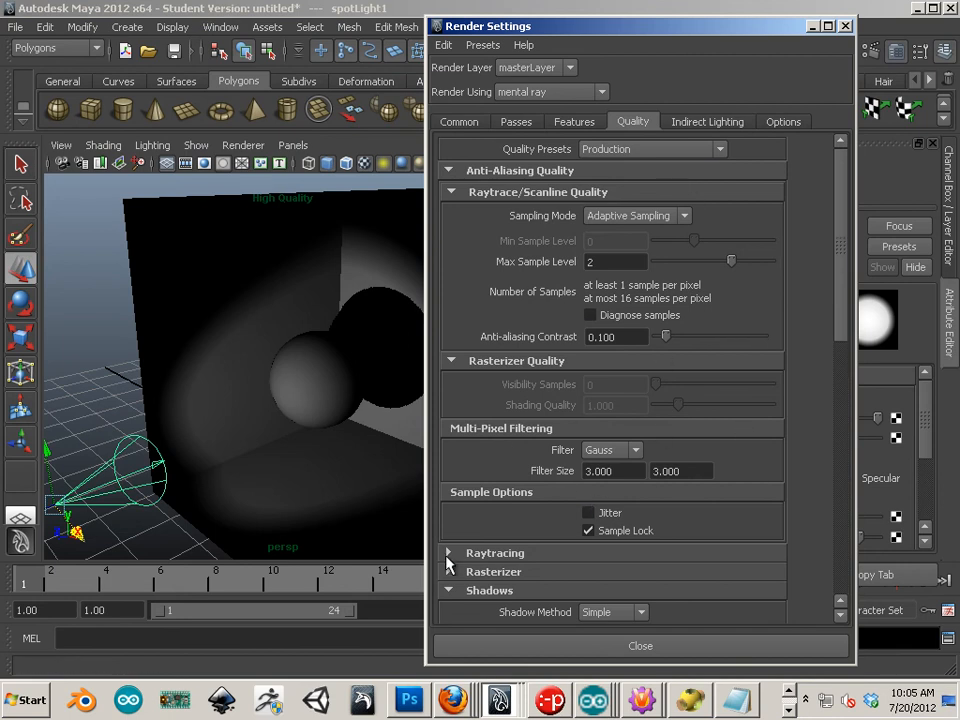
# Review the mental ray Raytracing values and the available sampling modes, and close the render settings.
pyautogui.click(506, 552)
pyautogui.scroll(-2, 611, 550)
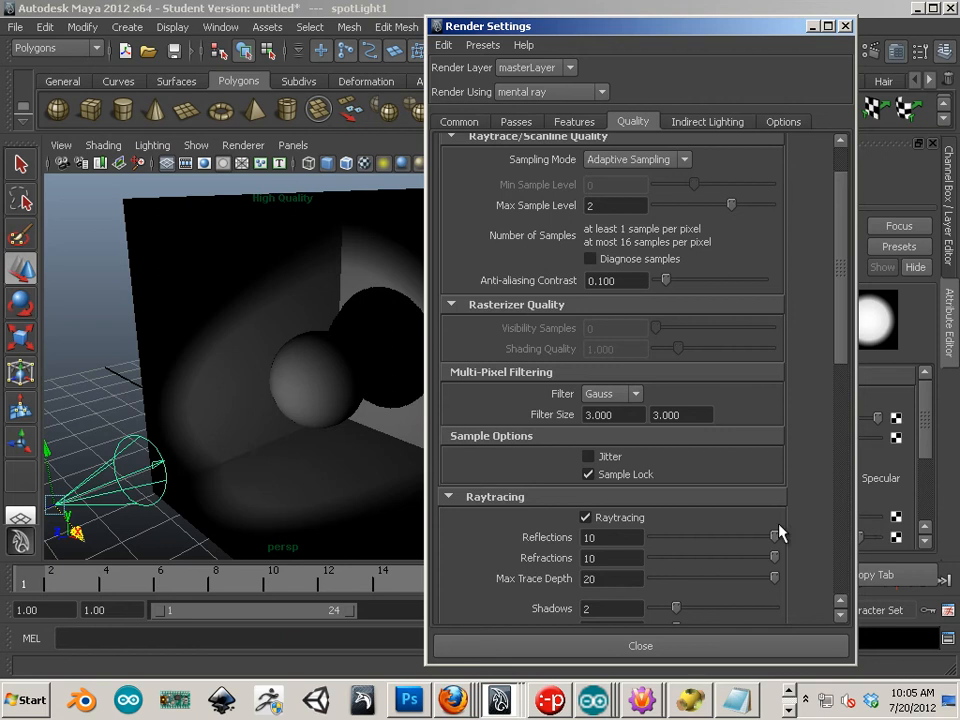
pyautogui.click(616, 162)
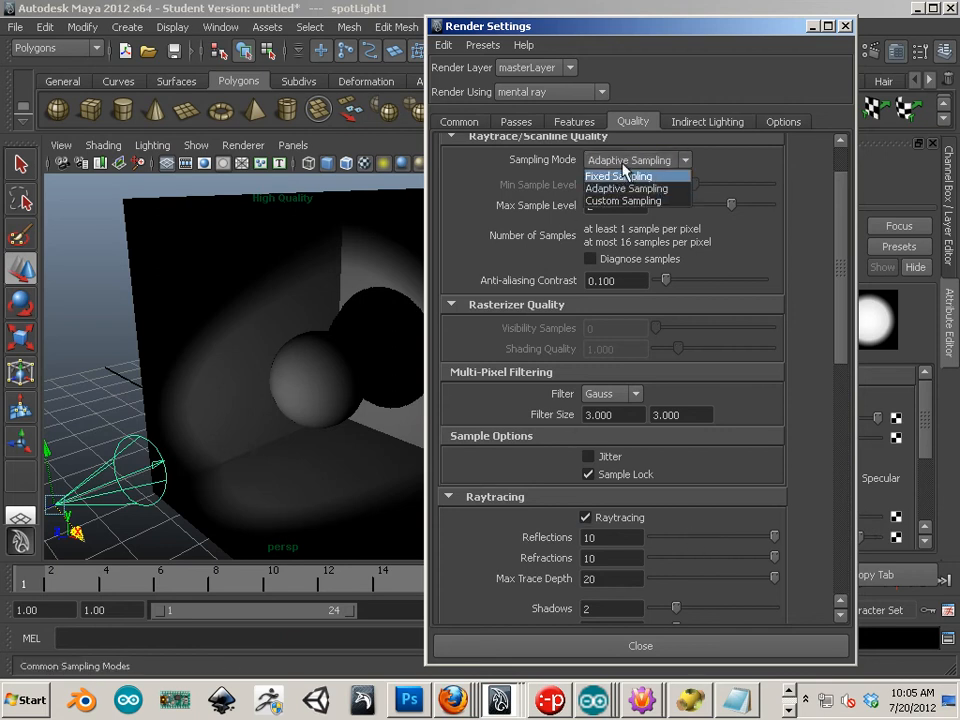
pyautogui.click(783, 170)
pyautogui.moveTo(842, 208); pyautogui.dragTo(838, 182)
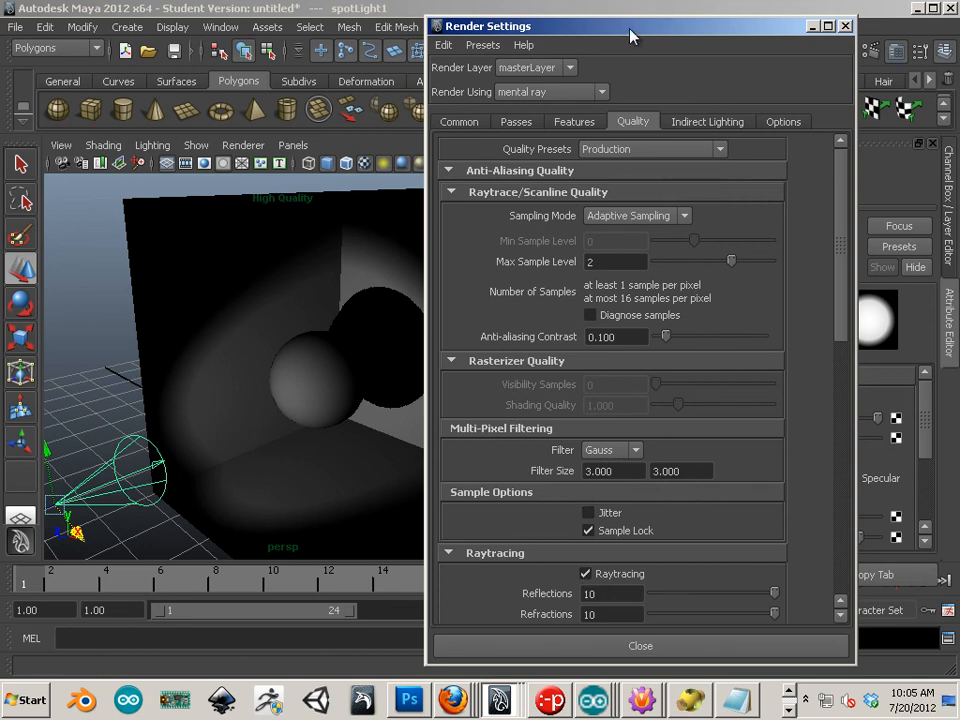
pyautogui.click(846, 26)
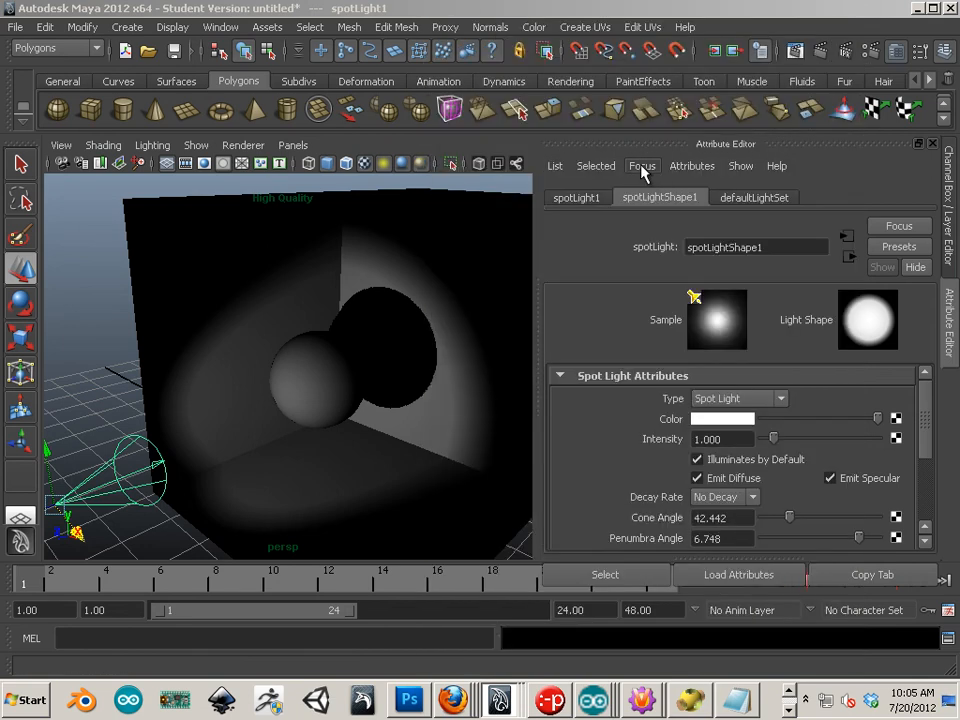
# Start an IPR render of the perspective view and mark a tuning region covering most of the room and the sphere.
pyautogui.click(846, 60)
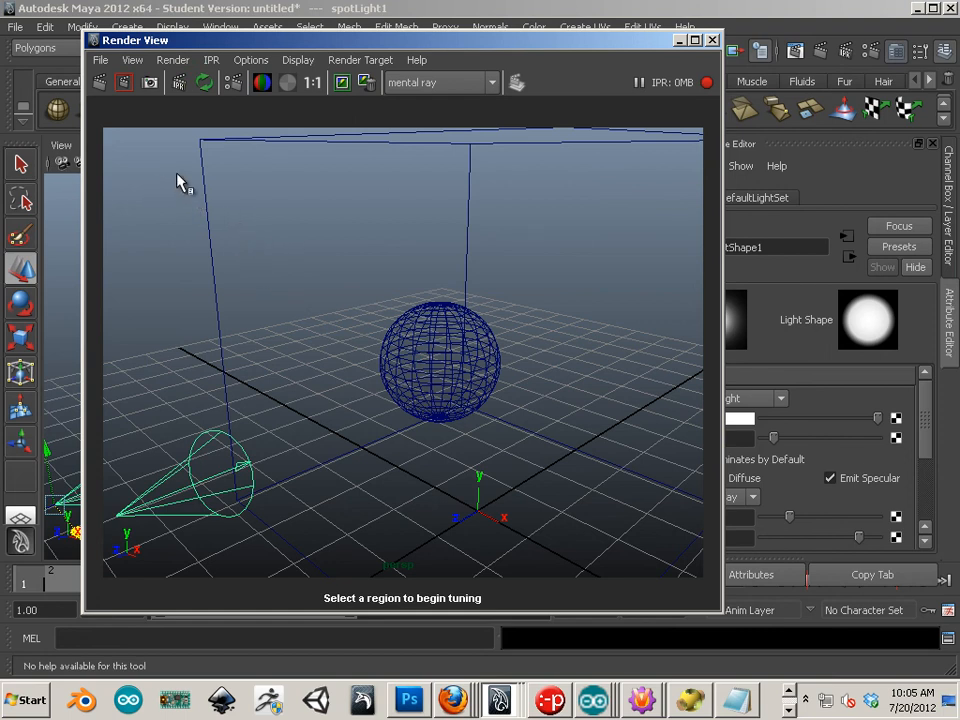
pyautogui.moveTo(160, 166); pyautogui.dragTo(669, 557)
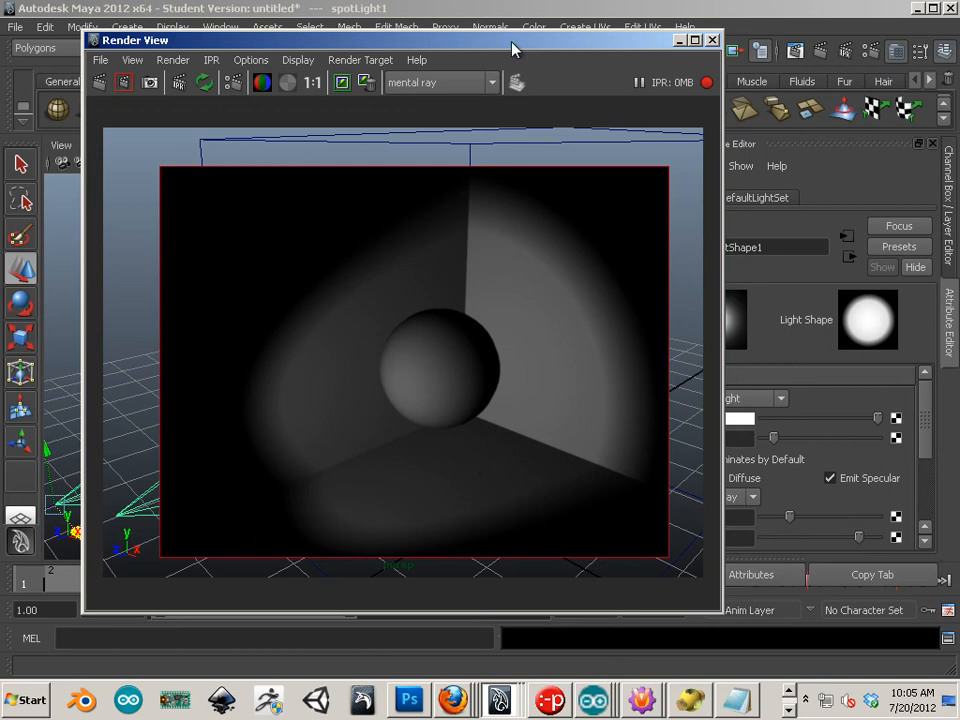
pyautogui.moveTo(514, 43); pyautogui.dragTo(384, 27)
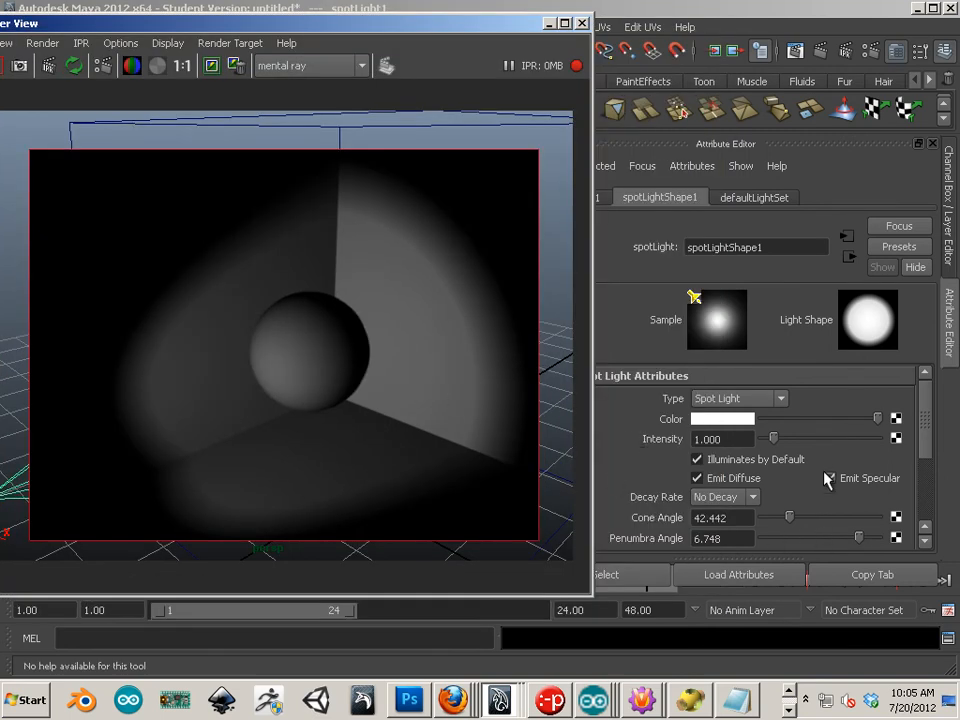
# Set the spot light's raytrace shadows to Light Radius 0, 25 Shadow Rays and Ray Depth Limit 6.
pyautogui.scroll(-2, 821, 473)
pyautogui.scroll(-3, 864, 491)
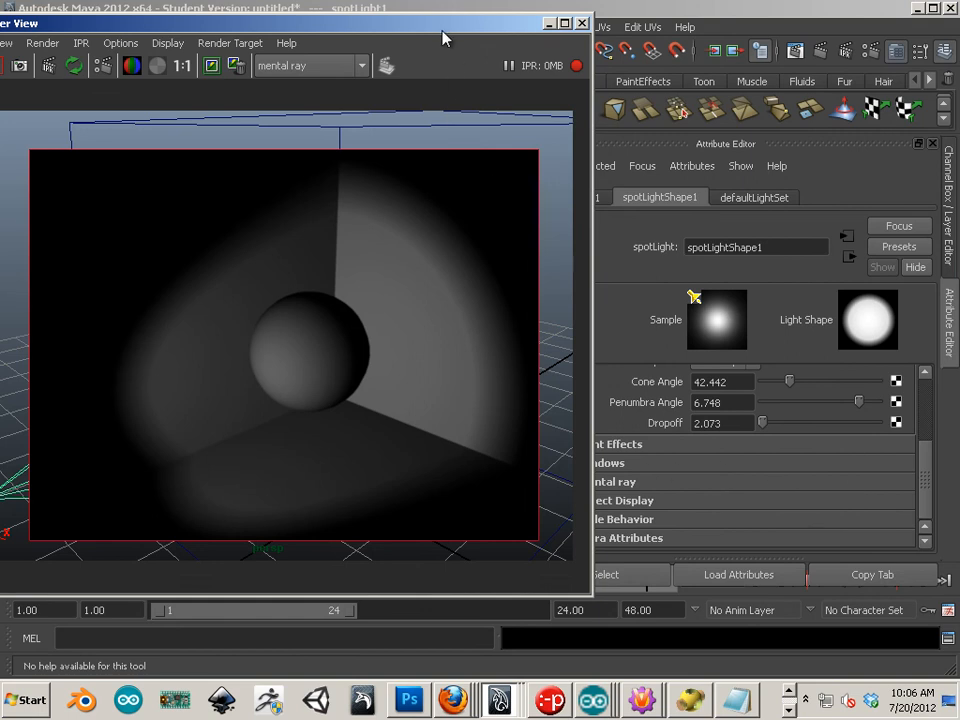
pyautogui.moveTo(443, 37); pyautogui.dragTo(670, 337)
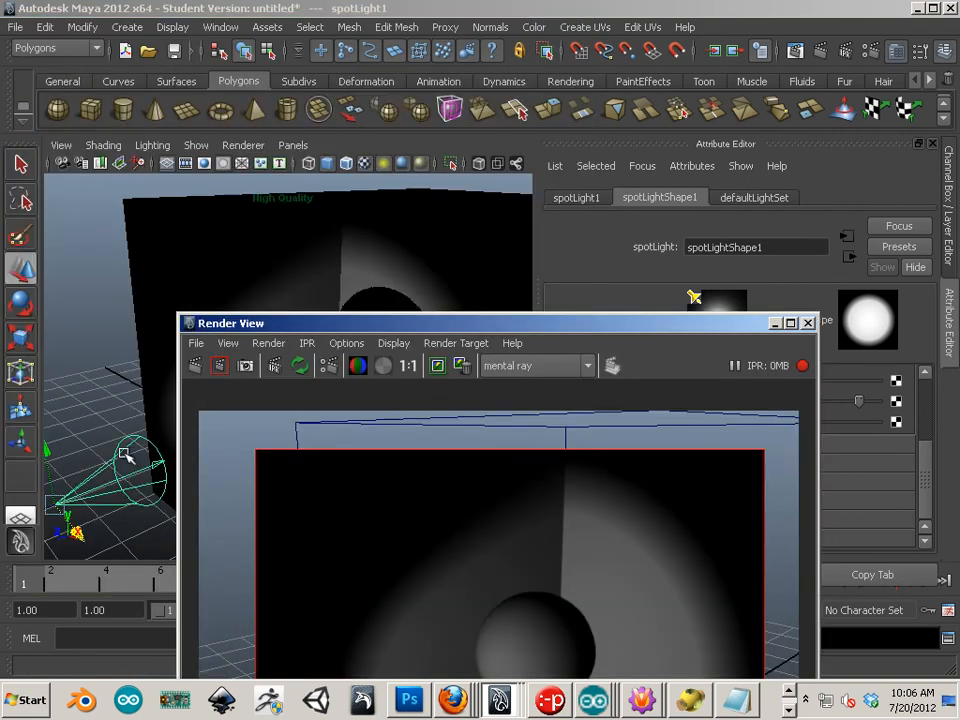
pyautogui.click(124, 454)
pyautogui.moveTo(452, 323); pyautogui.dragTo(242, 121)
pyautogui.moveTo(475, 127); pyautogui.dragTo(392, 71)
pyautogui.scroll(-3, 798, 502)
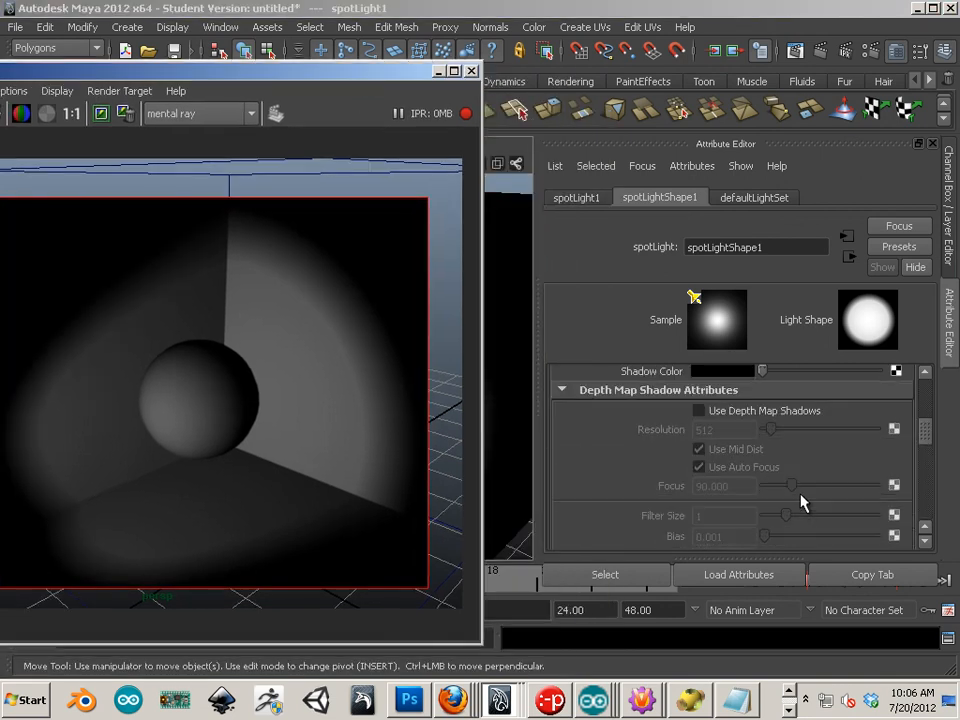
pyautogui.scroll(-3, 801, 501)
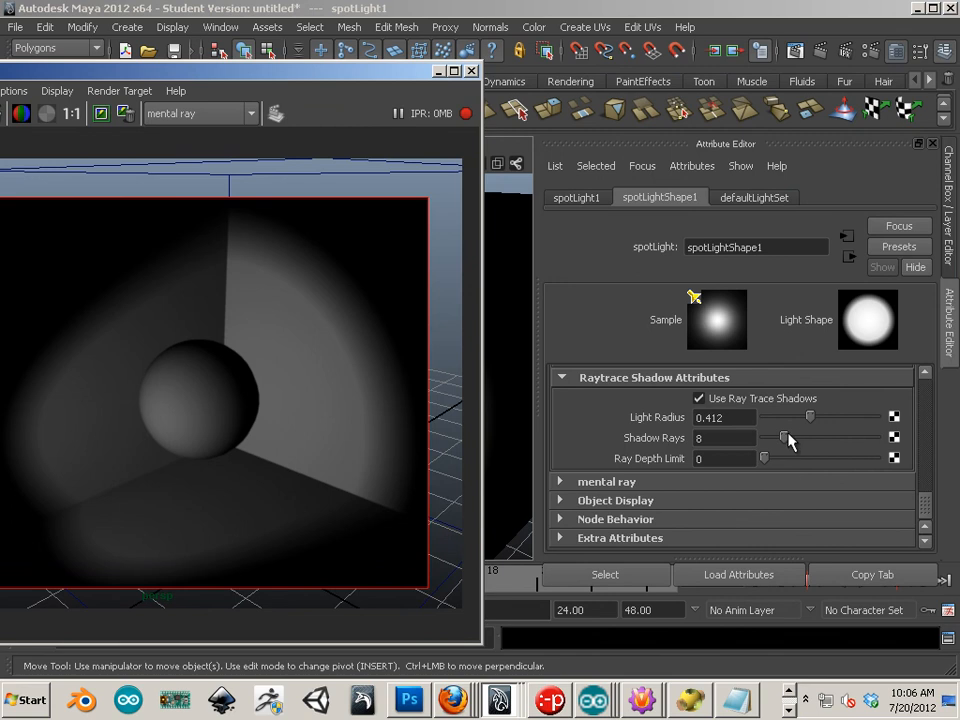
pyautogui.moveTo(786, 439)
pyautogui.mouseDown()
pyautogui.moveTo(763, 441)
pyautogui.moveTo(765, 421)
pyautogui.moveTo(797, 440)
pyautogui.moveTo(797, 458)
pyautogui.mouseUp()
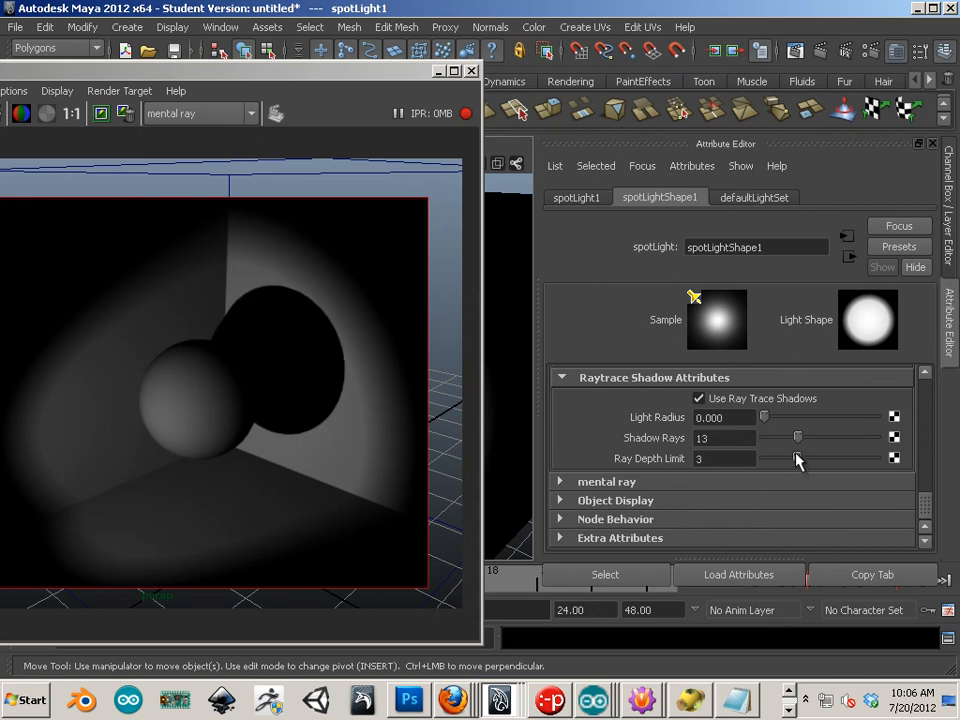
pyautogui.moveTo(798, 438); pyautogui.dragTo(830, 458)
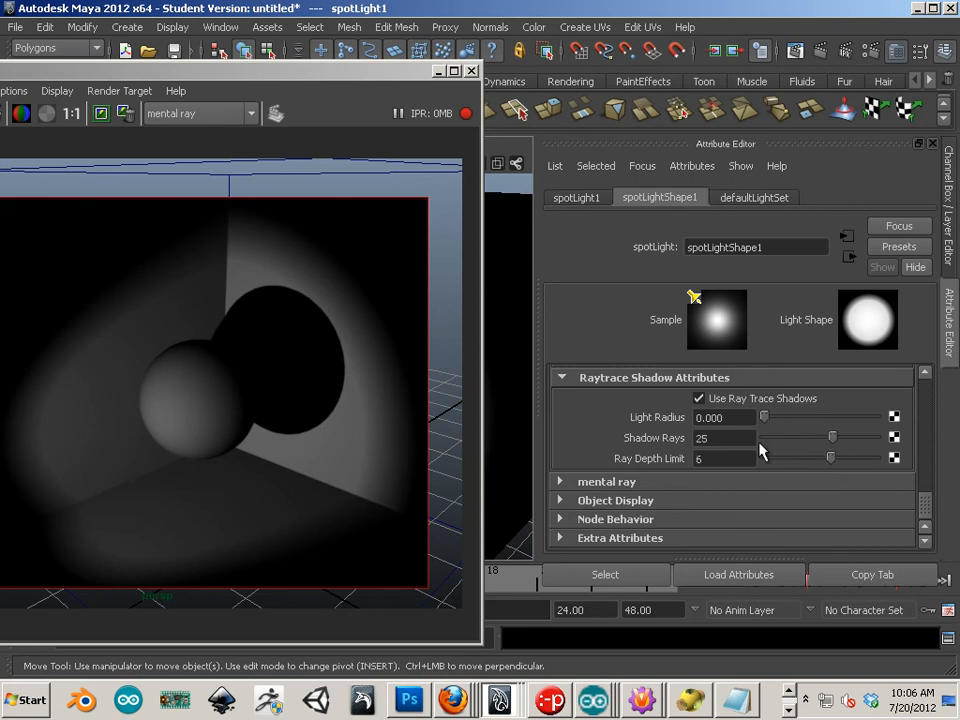
# Try softer shadow edges with several light radii for the spot light and settle on a Light Radius of 0.042.
pyautogui.moveTo(766, 418); pyautogui.dragTo(808, 419)
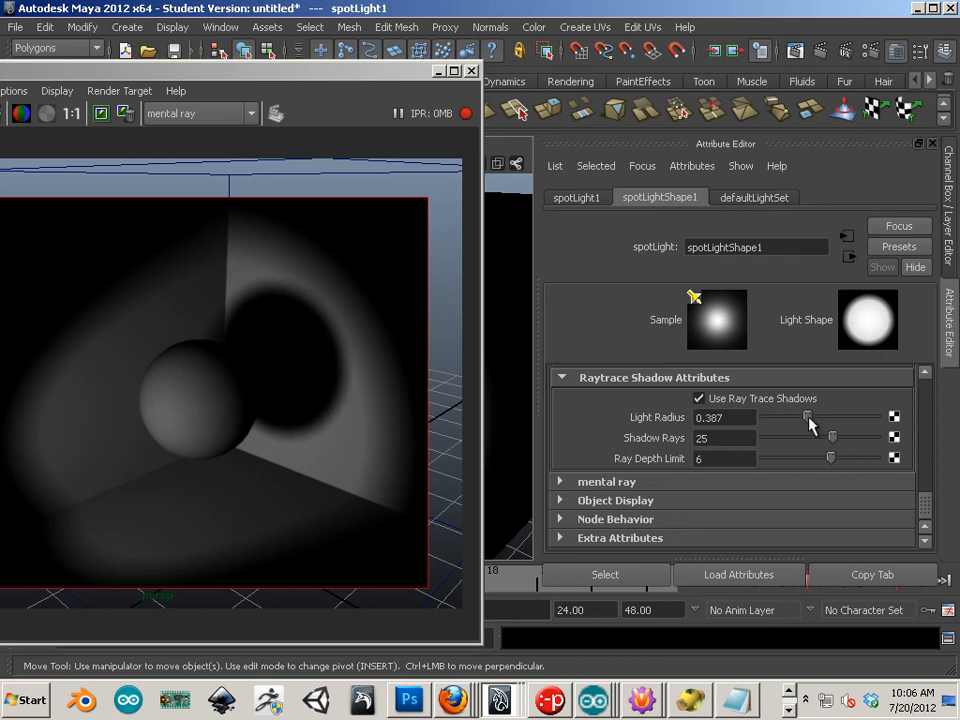
pyautogui.moveTo(807, 416); pyautogui.dragTo(780, 422)
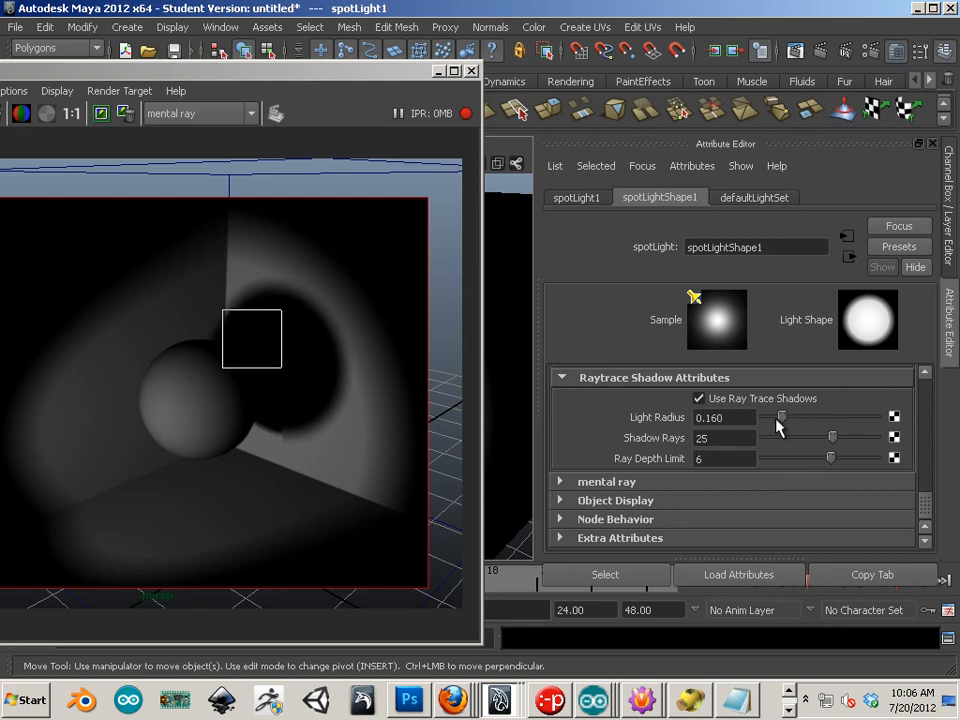
pyautogui.moveTo(779, 425); pyautogui.dragTo(768, 422)
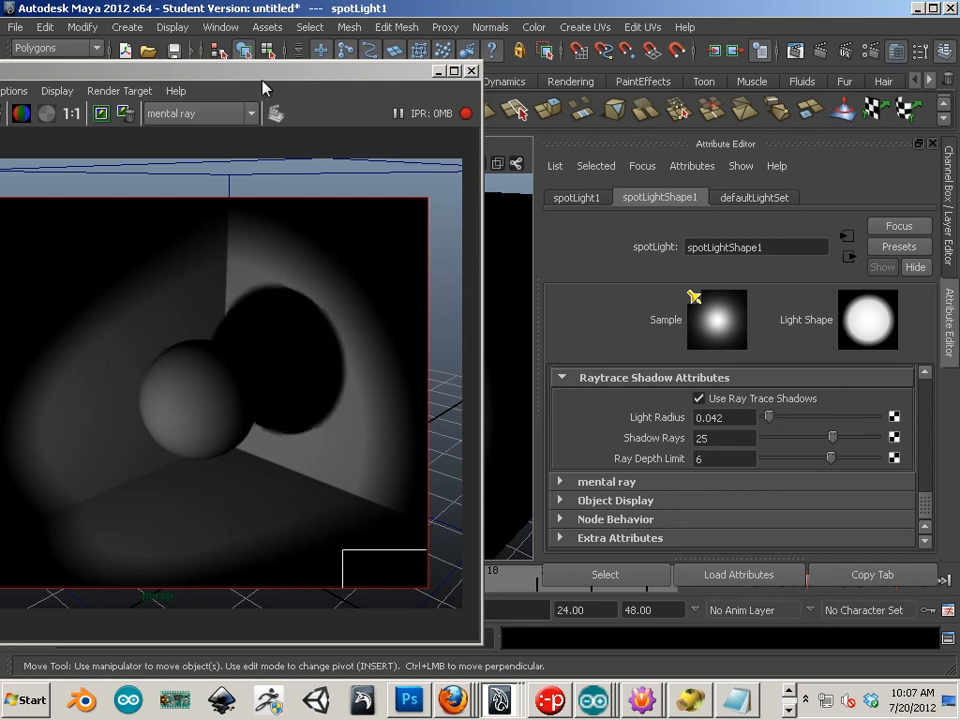
# Tilt the spot light downward to a rotation of about -23.9, 17.3, 0 degrees and raise it beside the room.
pyautogui.moveTo(196, 68); pyautogui.dragTo(766, 125)
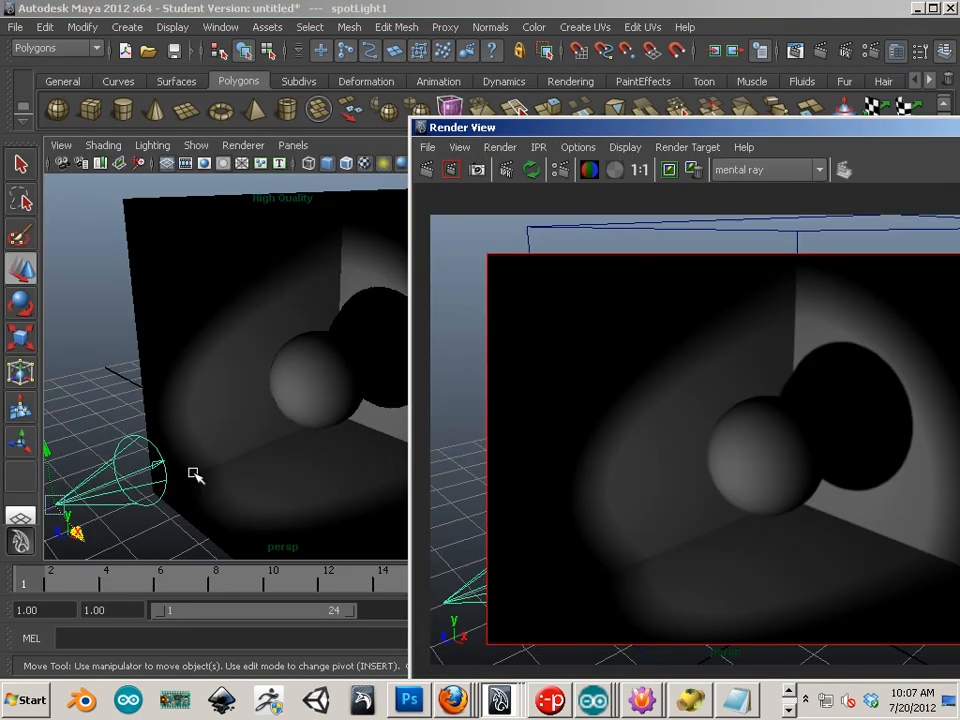
pyautogui.click(123, 476)
pyautogui.click(18, 312)
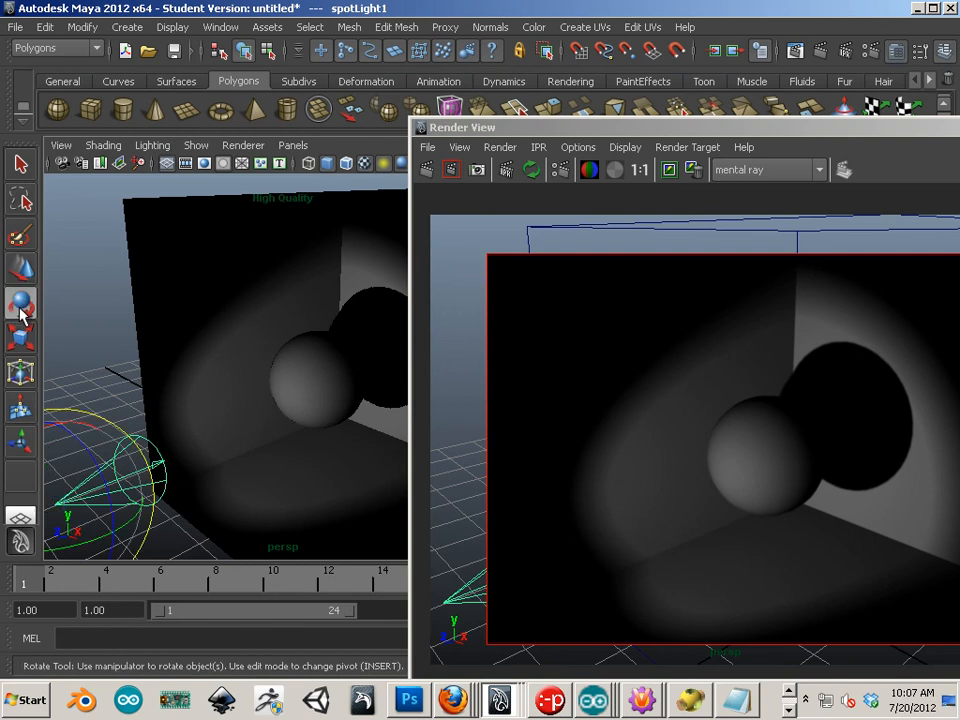
pyautogui.moveTo(66, 435); pyautogui.dragTo(81, 414)
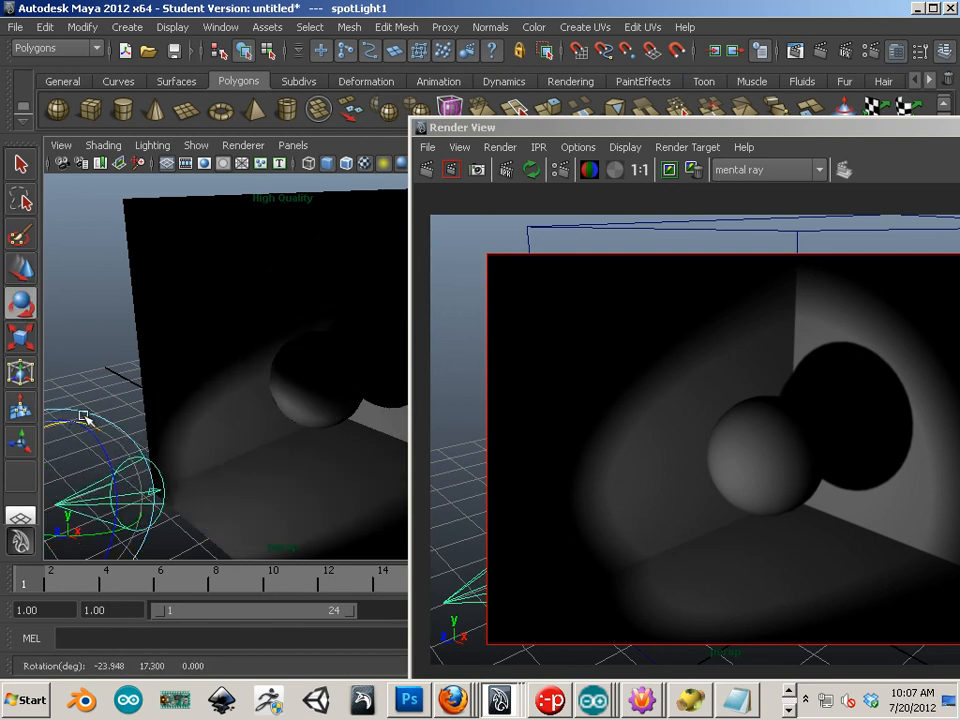
pyautogui.click(20, 268)
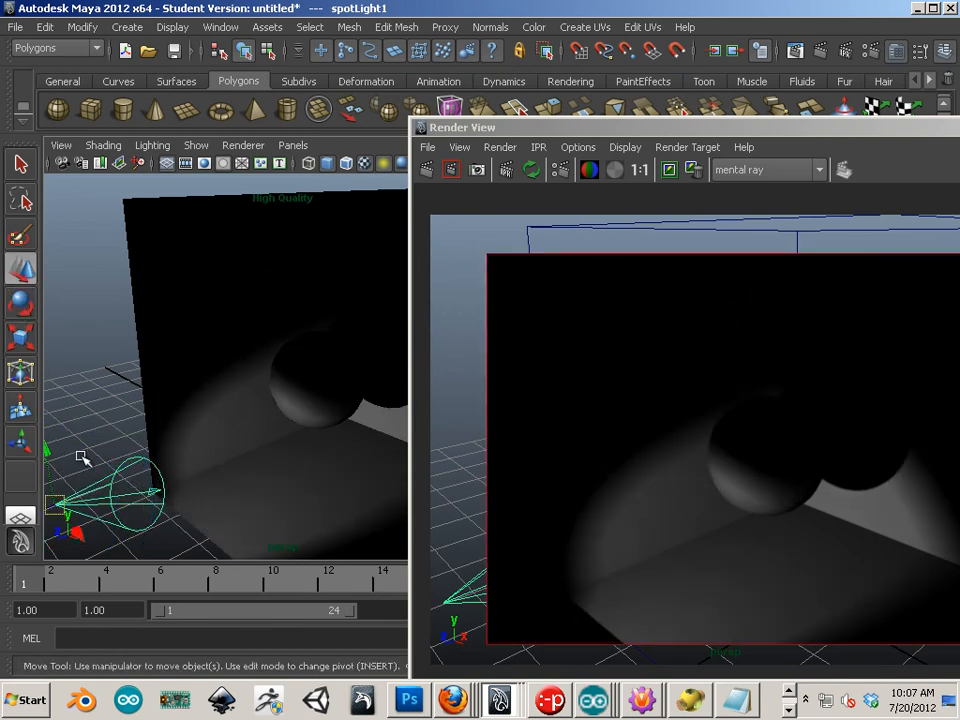
pyautogui.moveTo(48, 470); pyautogui.dragTo(40, 322)
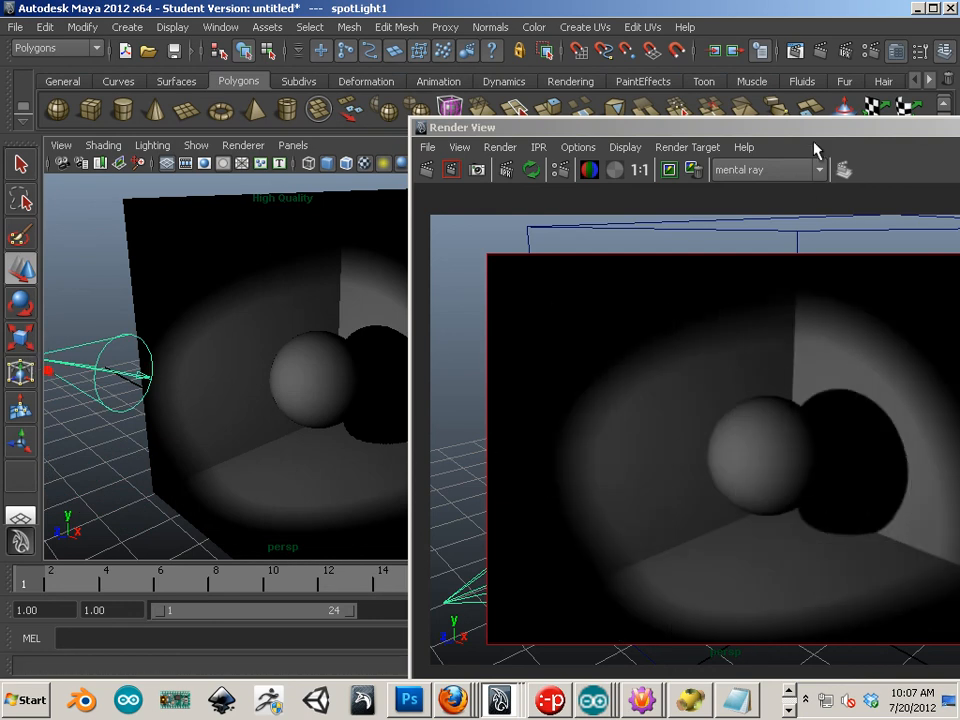
# Render the full perspective frame with mental ray and bring the whole rendered image into view.
pyautogui.moveTo(815, 140); pyautogui.dragTo(396, 143)
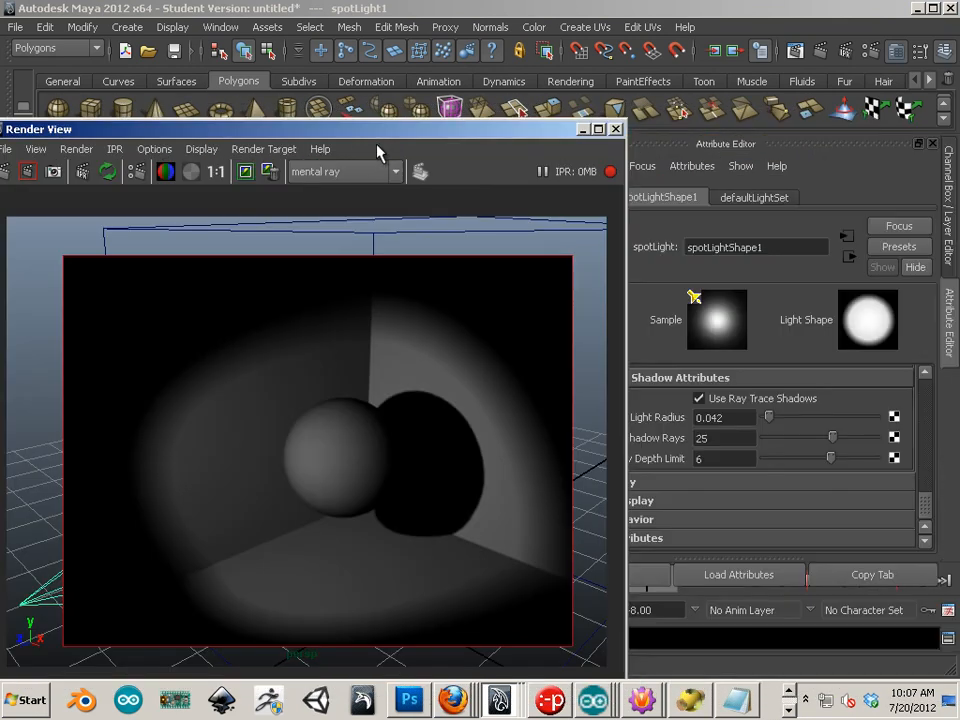
pyautogui.moveTo(265, 140); pyautogui.dragTo(468, 154)
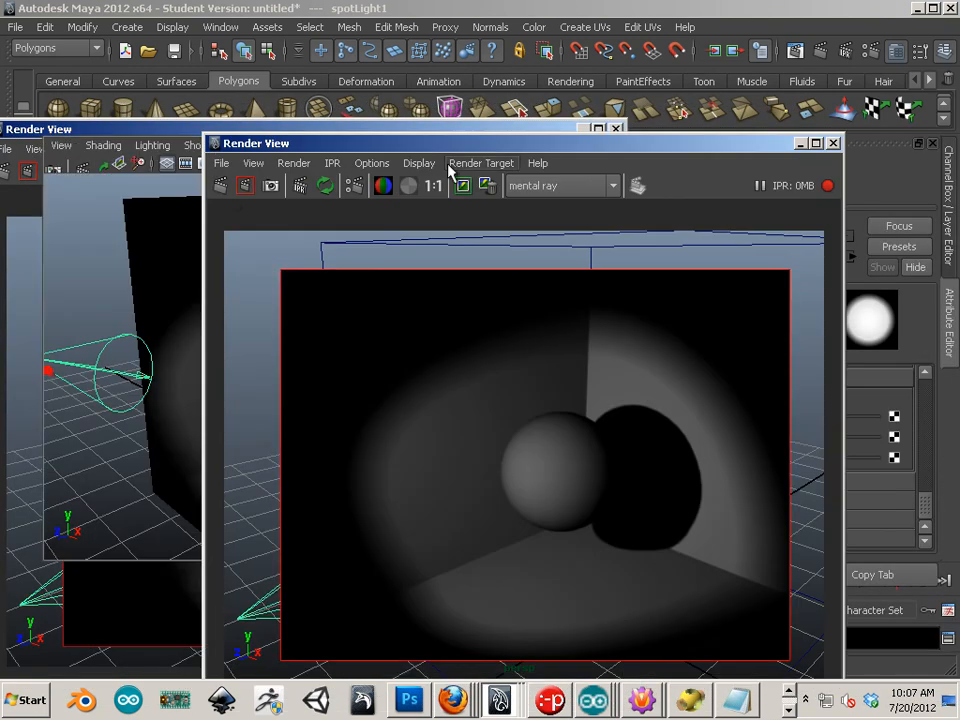
pyautogui.click(222, 186)
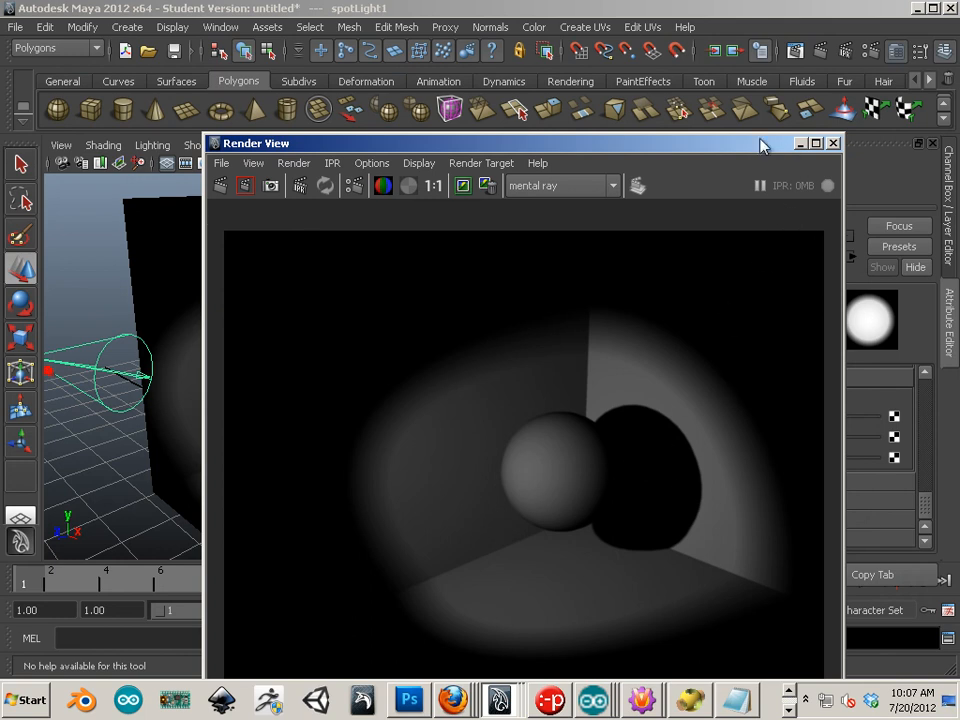
pyautogui.moveTo(760, 146); pyautogui.dragTo(520, 140)
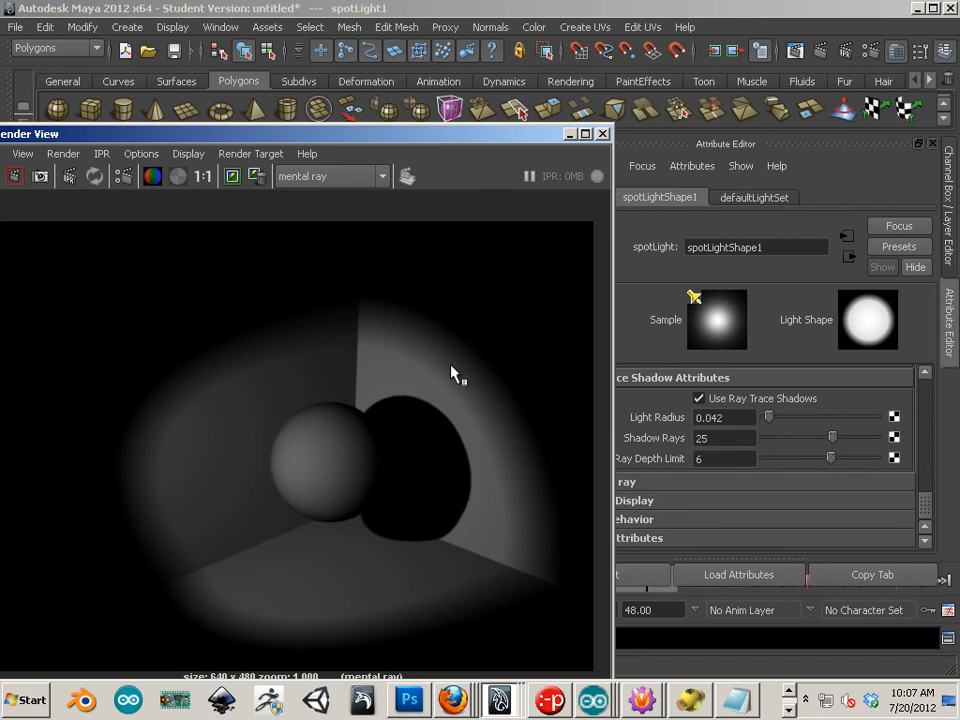
pyautogui.moveTo(440, 147); pyautogui.dragTo(597, 69)
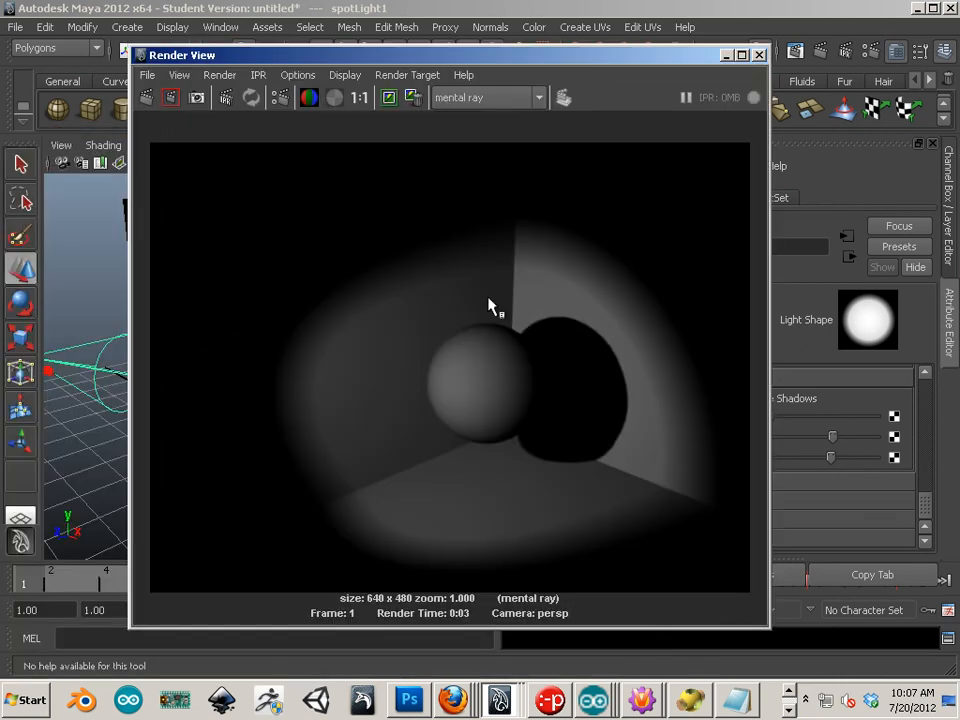
# Set the render image size to the HD 1080 preset, re-render the perspective view and close the render window.
pyautogui.click(870, 53)
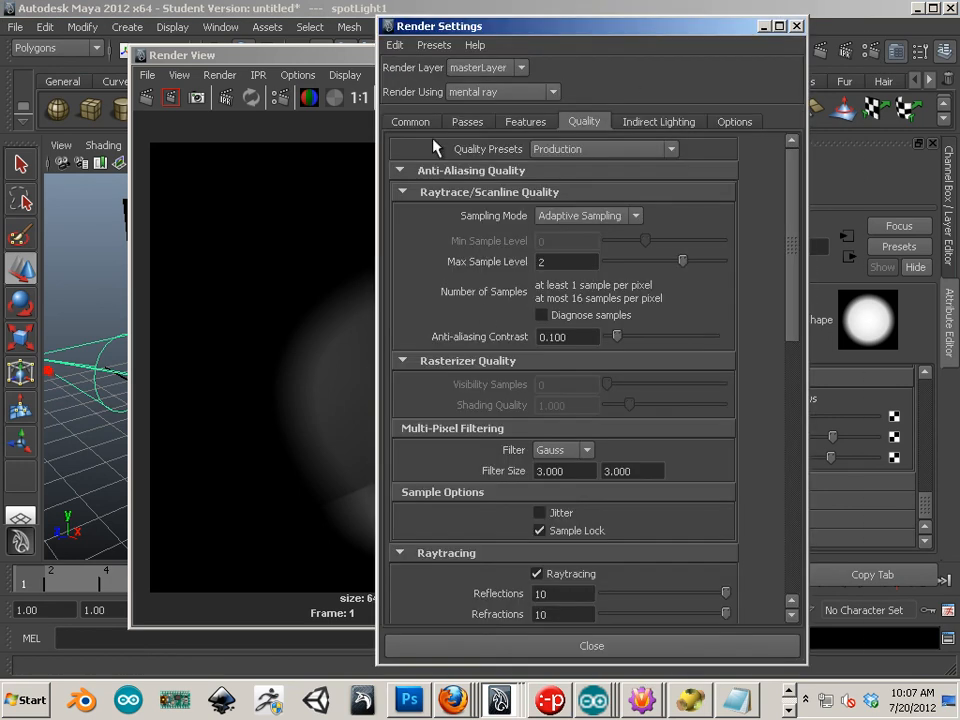
pyautogui.click(412, 122)
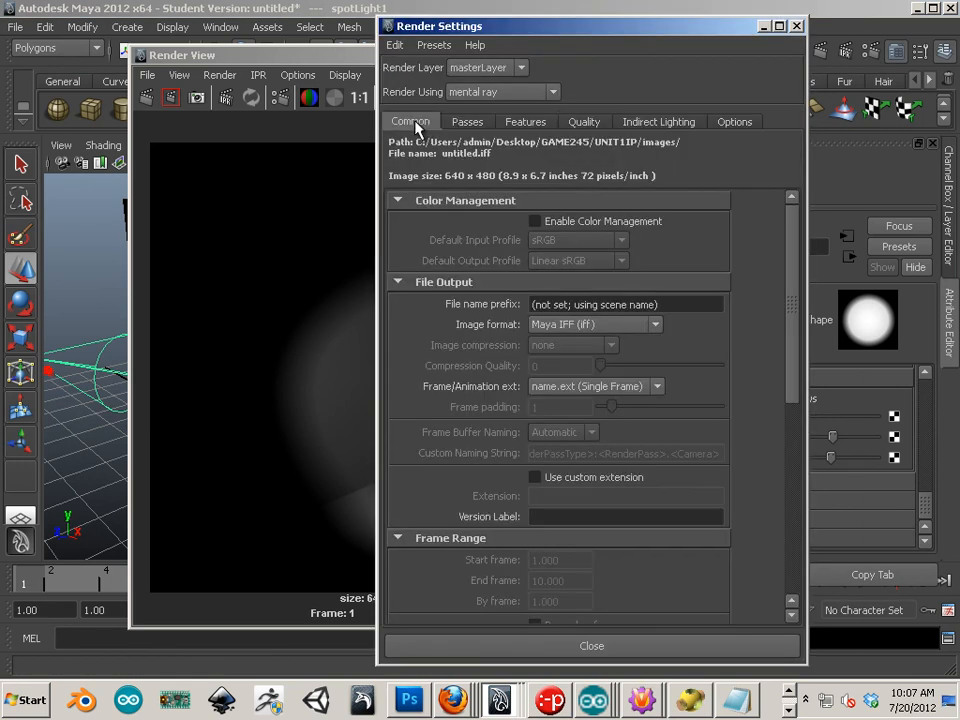
pyautogui.moveTo(789, 392); pyautogui.dragTo(828, 574)
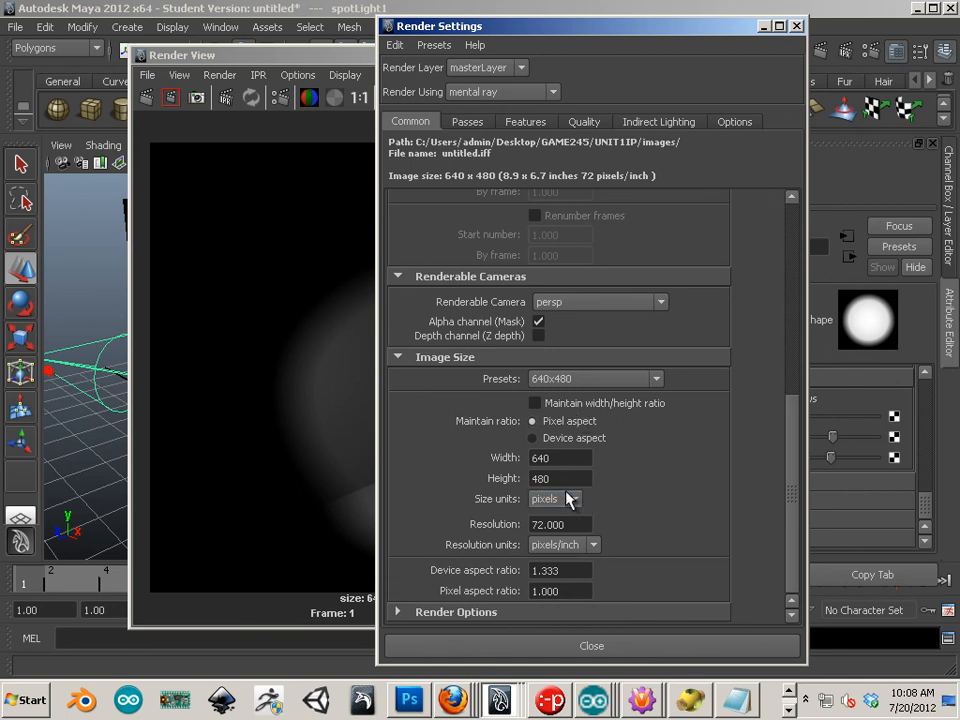
pyautogui.click(599, 384)
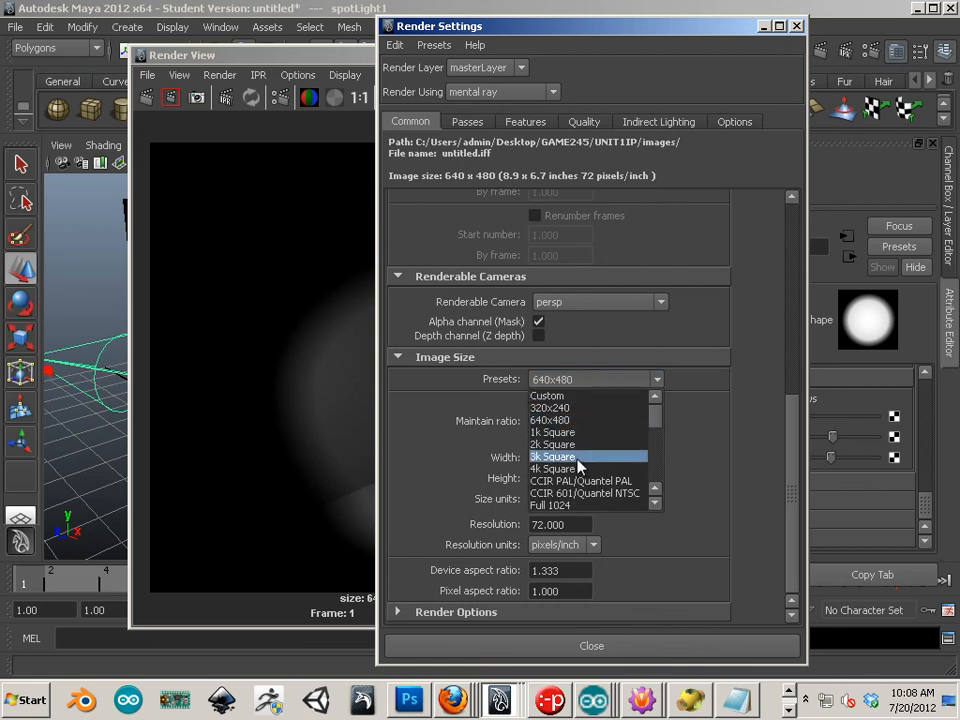
pyautogui.scroll(-1, 595, 481)
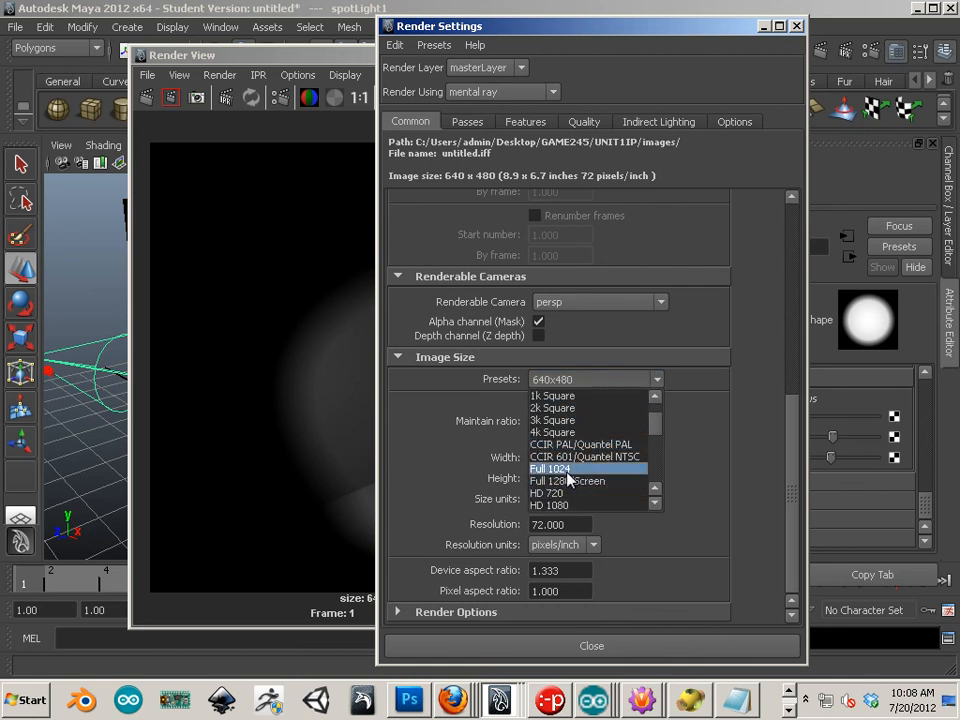
pyautogui.click(558, 505)
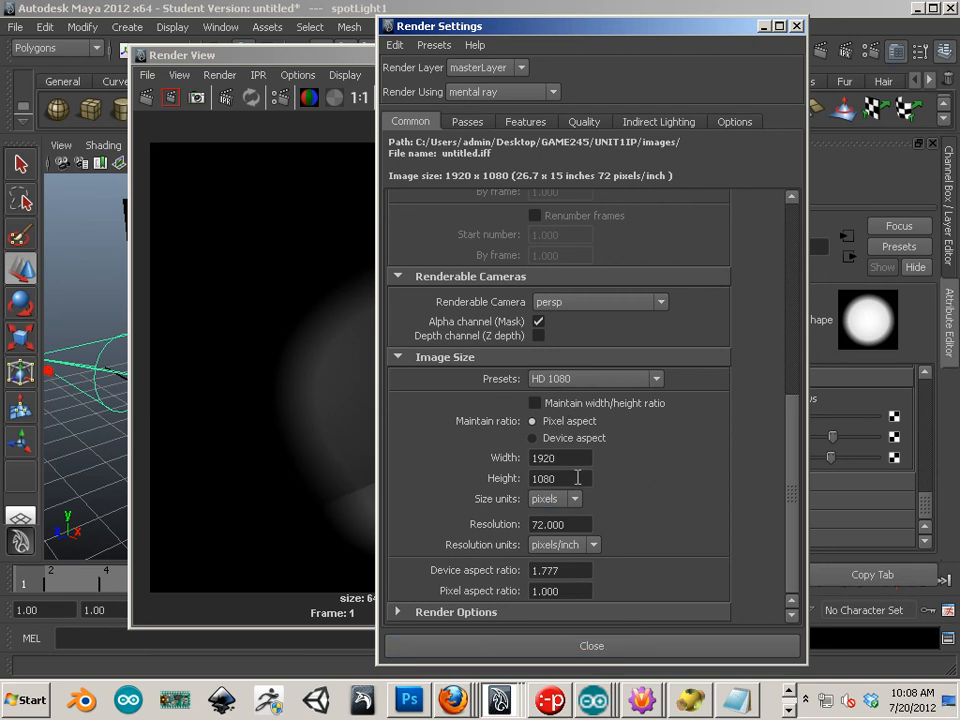
pyautogui.click(549, 645)
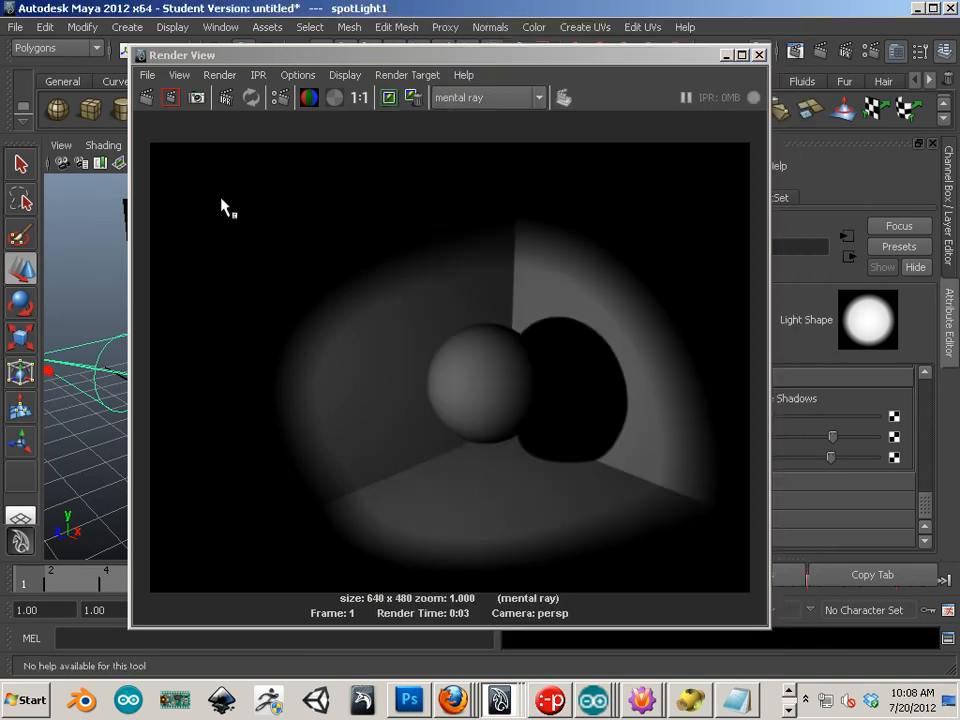
pyautogui.click(146, 97)
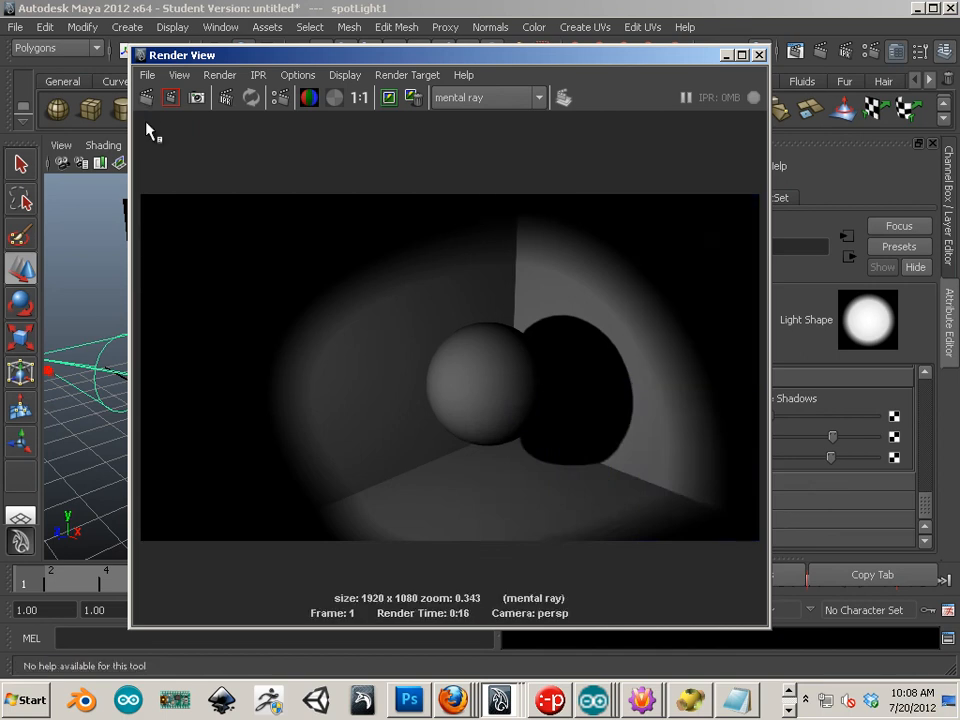
pyautogui.click(758, 55)
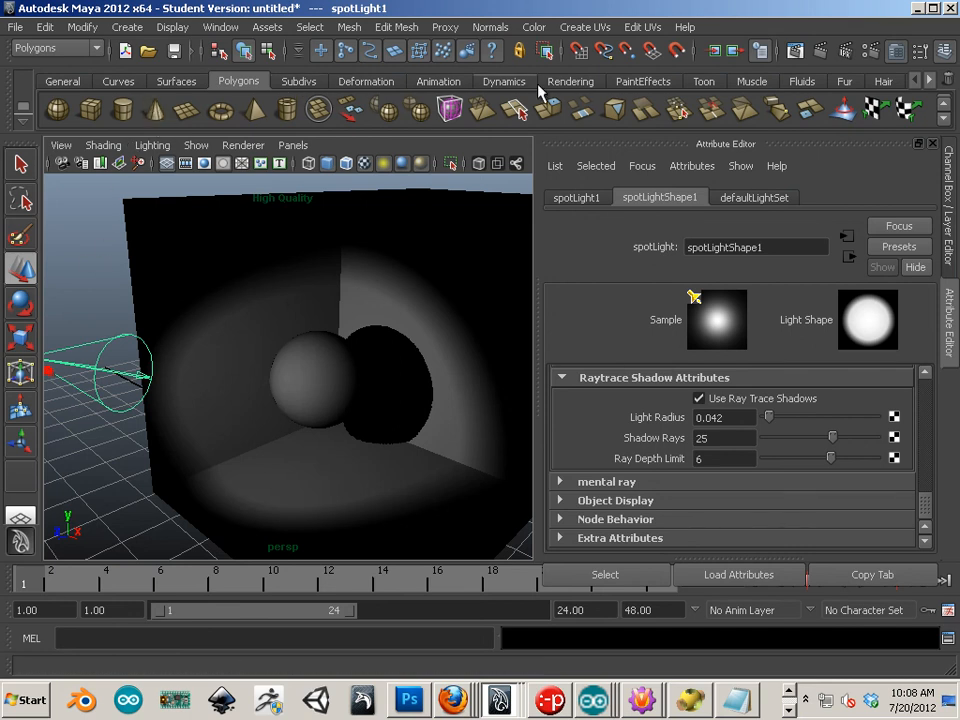
# Create a point light and move it up about 3.1 cm to sit inside the room beside the sphere.
pyautogui.click(573, 84)
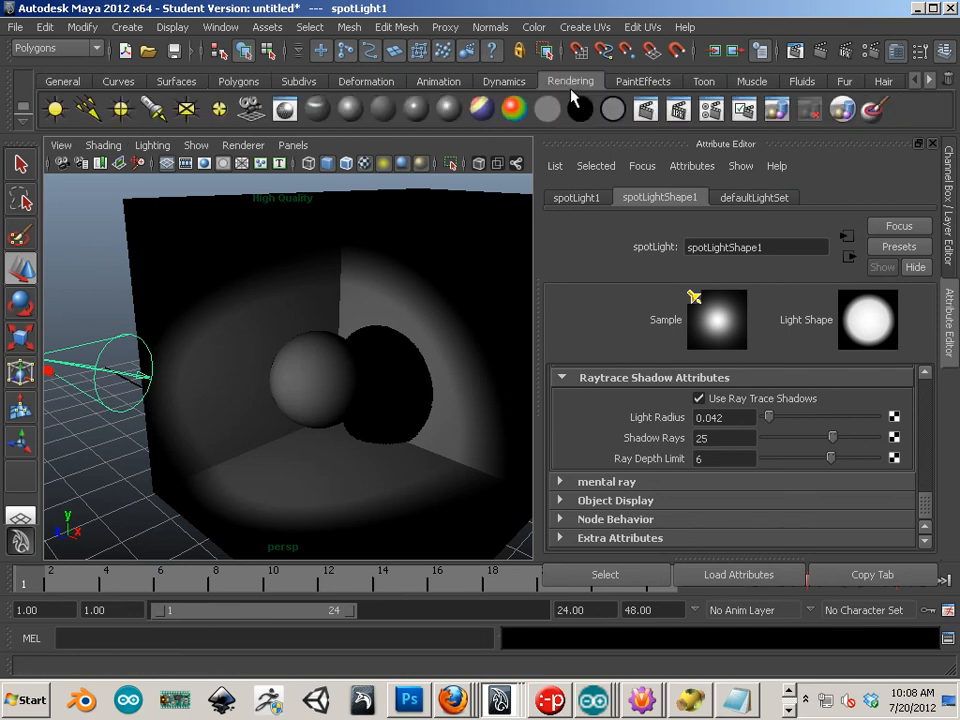
pyautogui.click(121, 106)
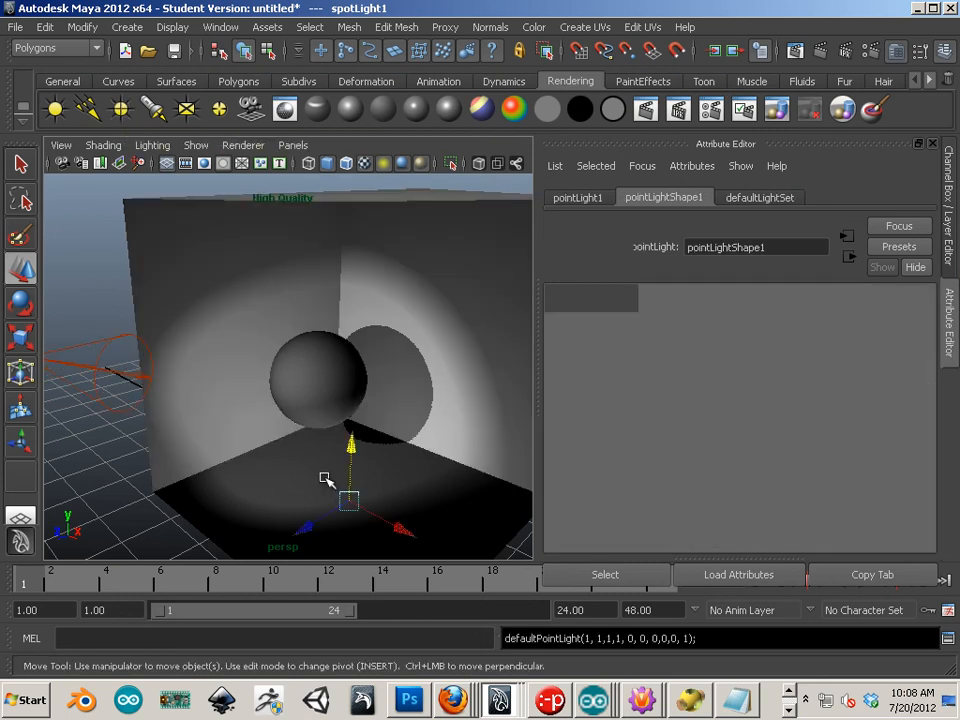
pyautogui.moveTo(358, 448); pyautogui.dragTo(384, 285)
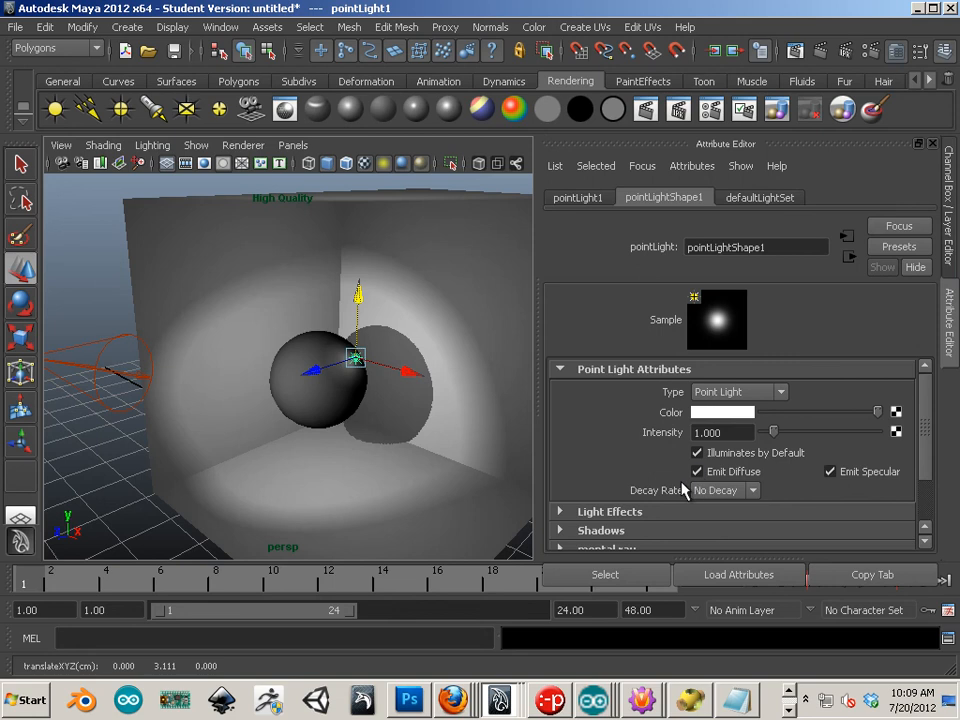
pyautogui.scroll(-2, 686, 489)
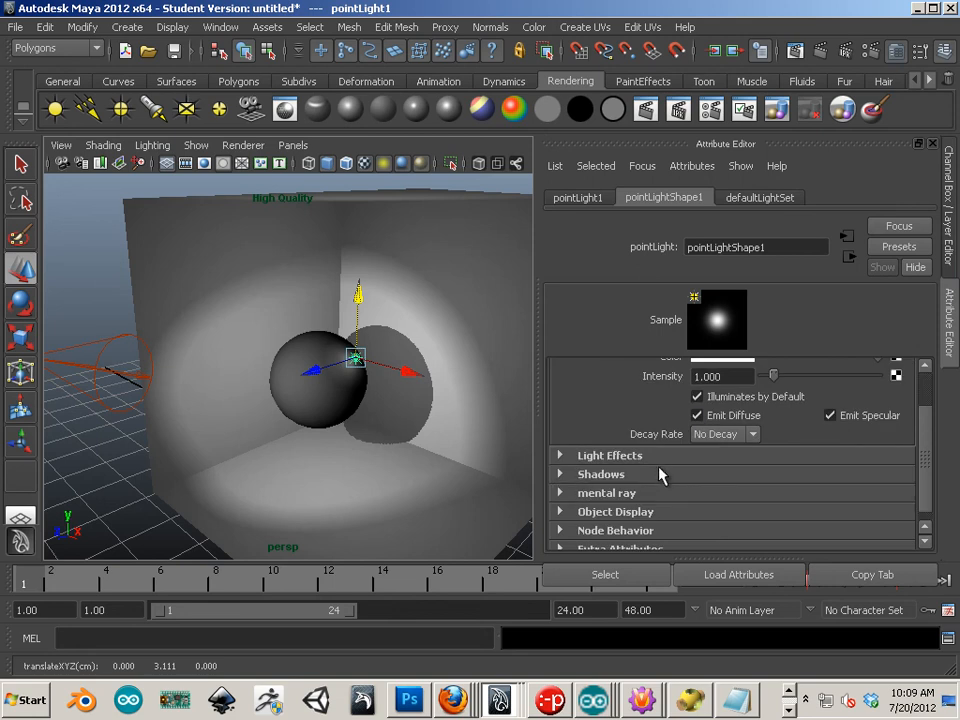
# Turn on ray trace shadows for the point light.
pyautogui.click(564, 477)
pyautogui.scroll(-5, 634, 480)
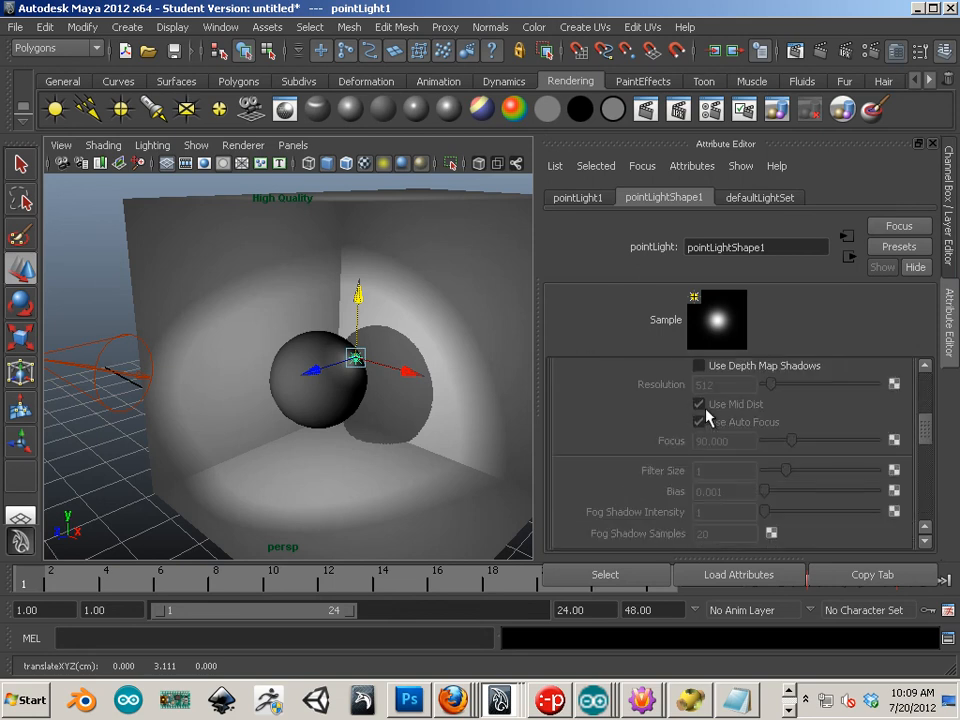
pyautogui.scroll(-3, 707, 412)
pyautogui.scroll(-8, 705, 495)
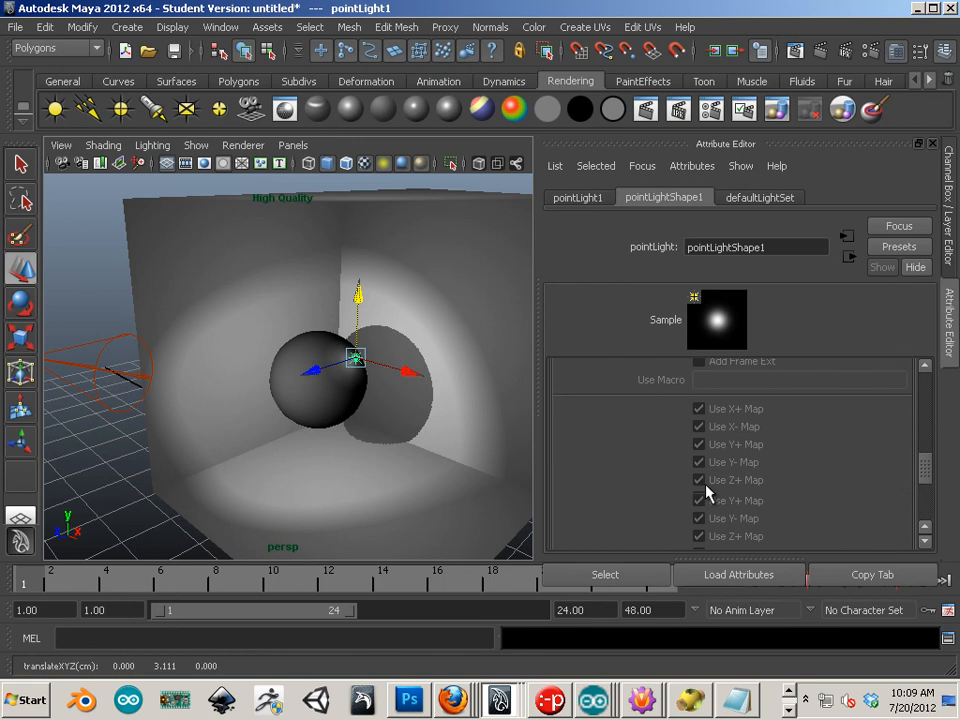
pyautogui.click(699, 482)
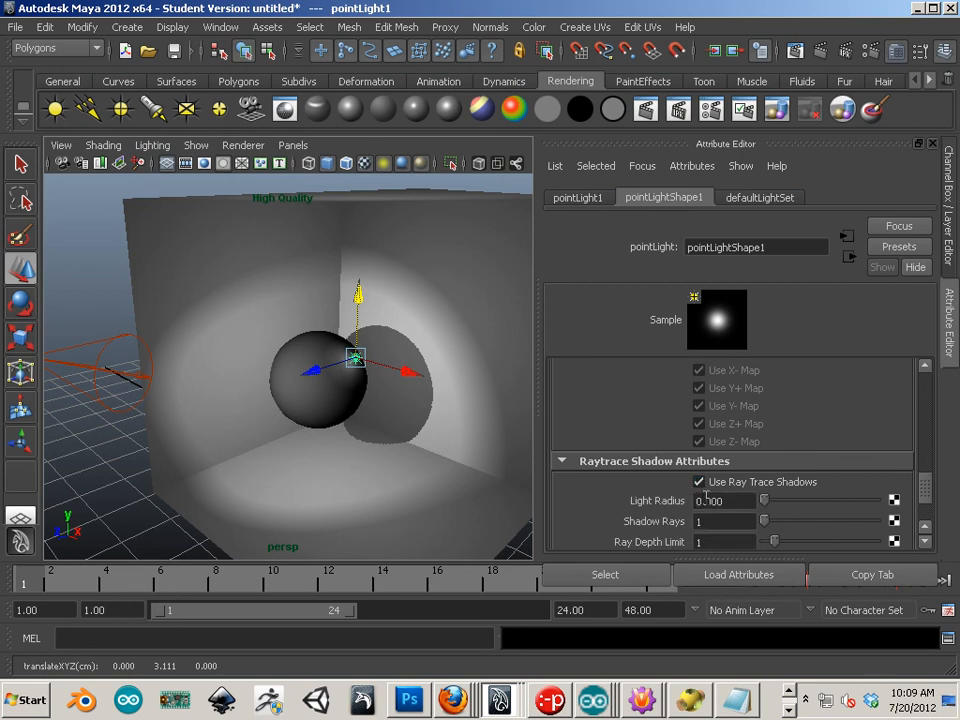
# Delete the spot light beside the room so only the point light remains.
pyautogui.click(118, 368)
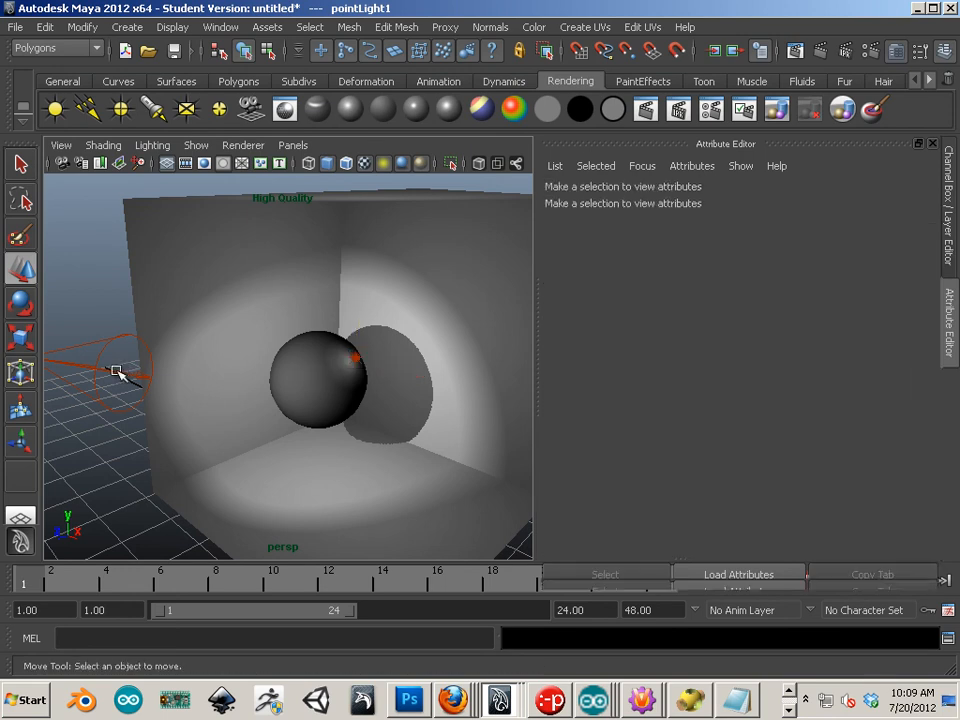
pyautogui.click(115, 370)
pyautogui.press('Delete')
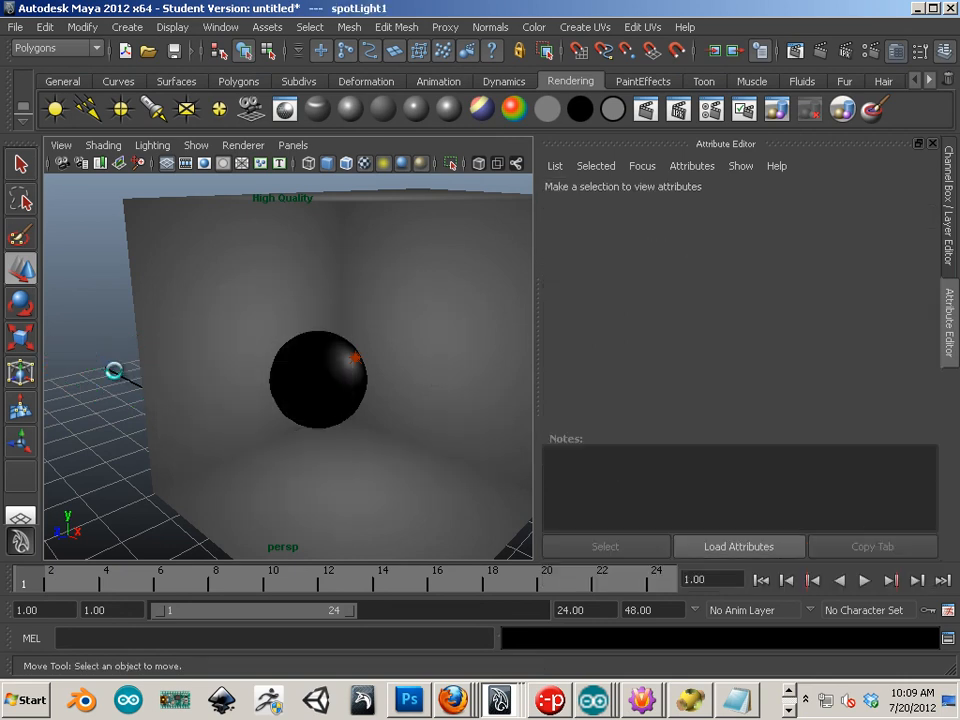
# Move the point light about 2.57 cm along the Z axis, out in front of the sphere.
pyautogui.click(362, 364)
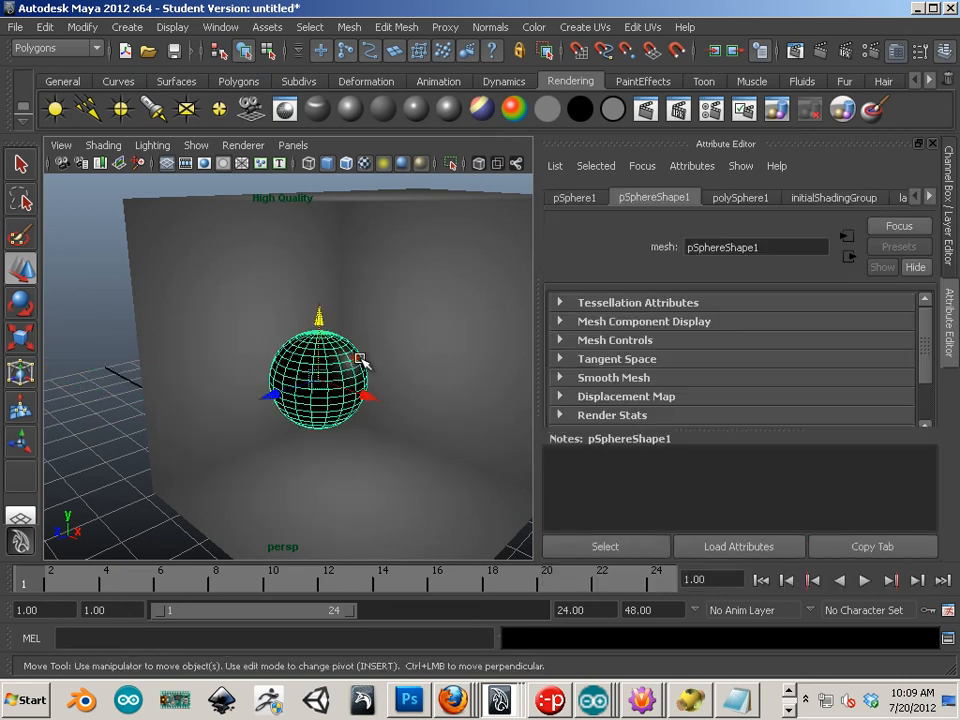
pyautogui.click(355, 362)
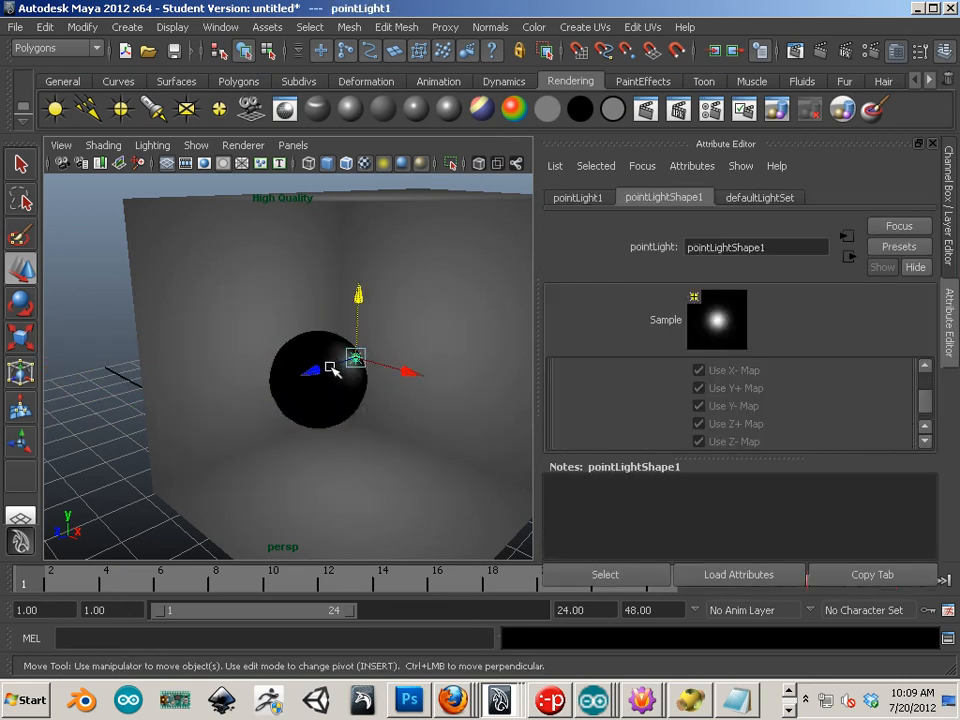
pyautogui.moveTo(316, 369); pyautogui.dragTo(197, 407)
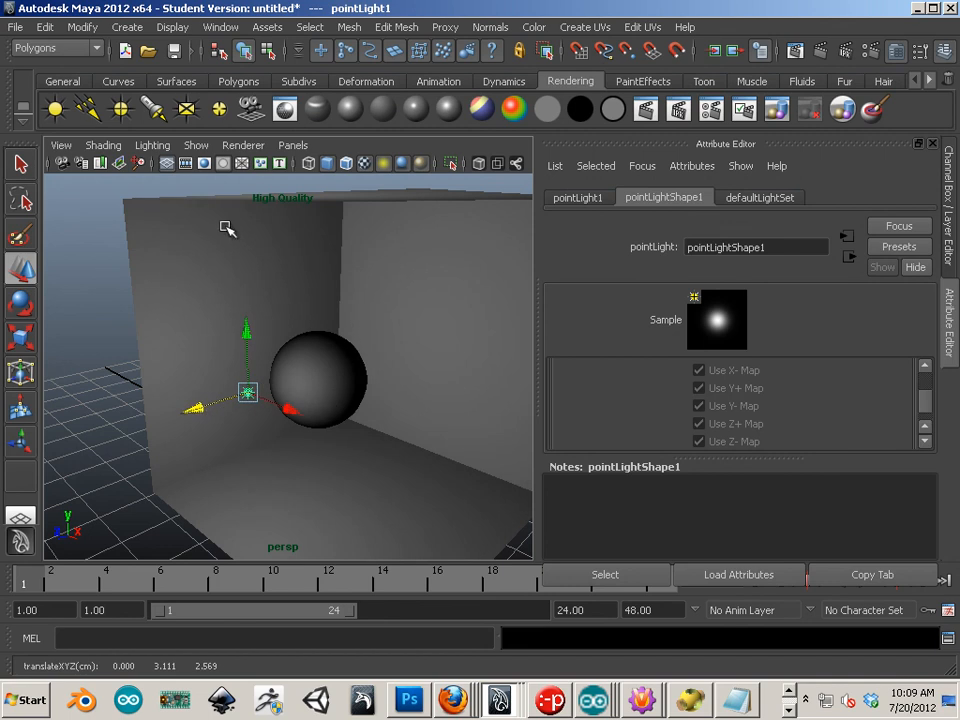
pyautogui.click(152, 145)
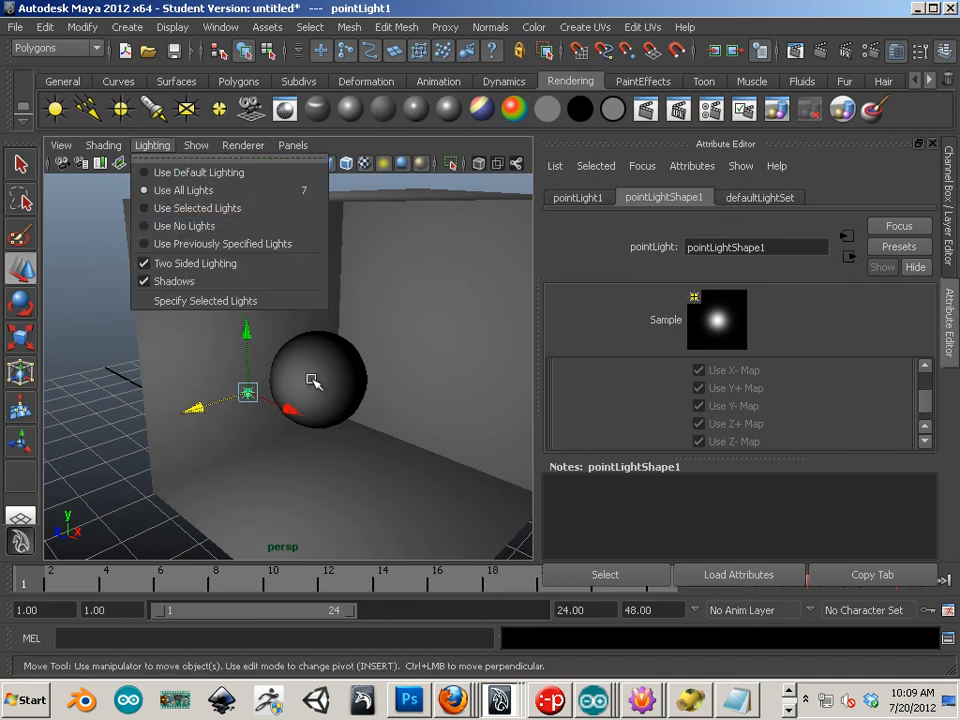
pyautogui.click(262, 400)
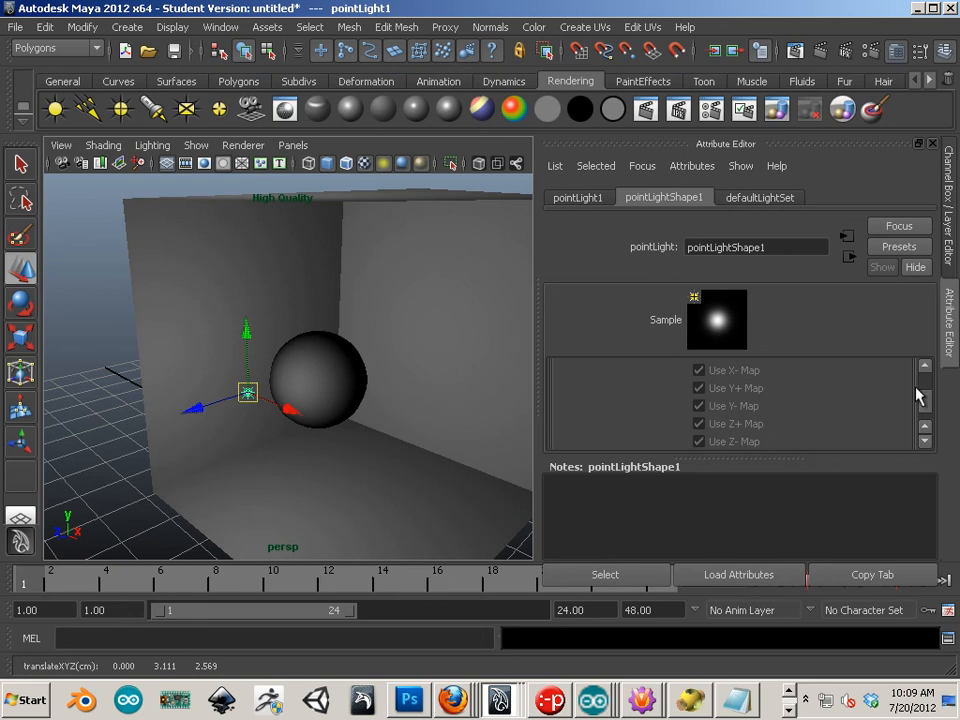
# Set the point light's raytrace shadows to a light radius of 0.420, 15 shadow rays and a ray depth limit of 6.
pyautogui.scroll(-4, 825, 401)
pyautogui.scroll(3, 814, 401)
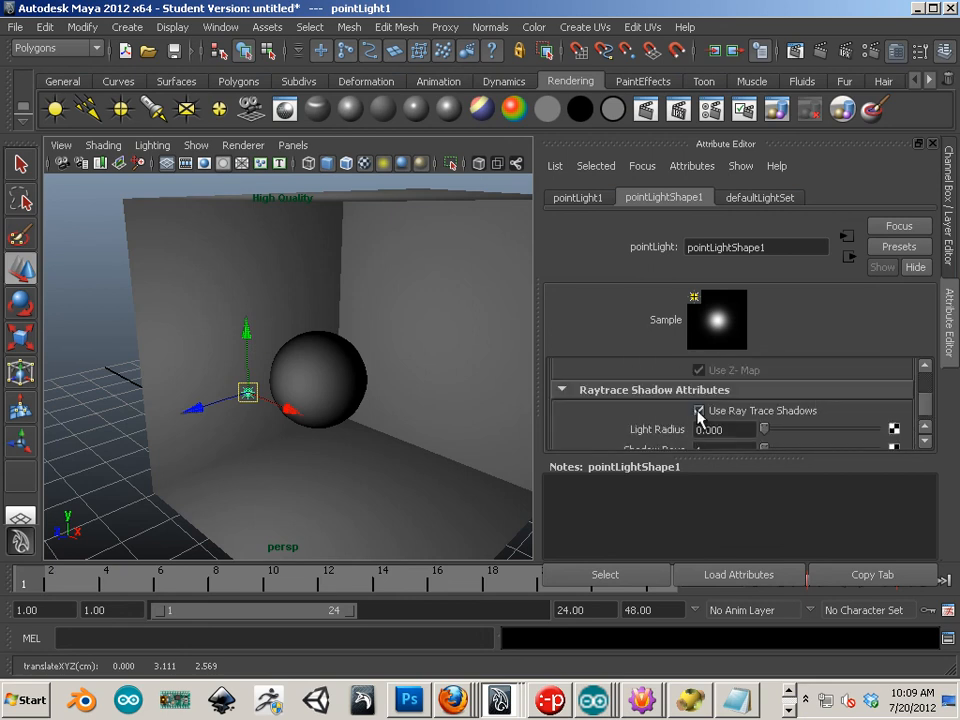
pyautogui.click(698, 411)
pyautogui.click(698, 411)
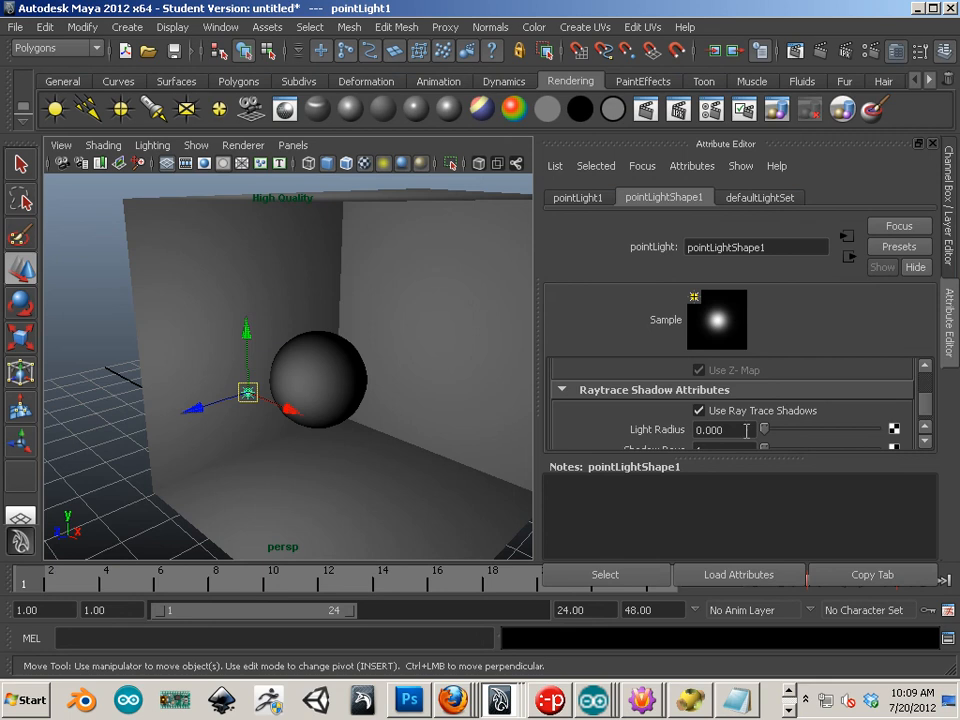
pyautogui.moveTo(766, 430); pyautogui.dragTo(826, 420)
pyautogui.scroll(-4, 797, 433)
pyautogui.scroll(2, 796, 432)
pyautogui.click(795, 373)
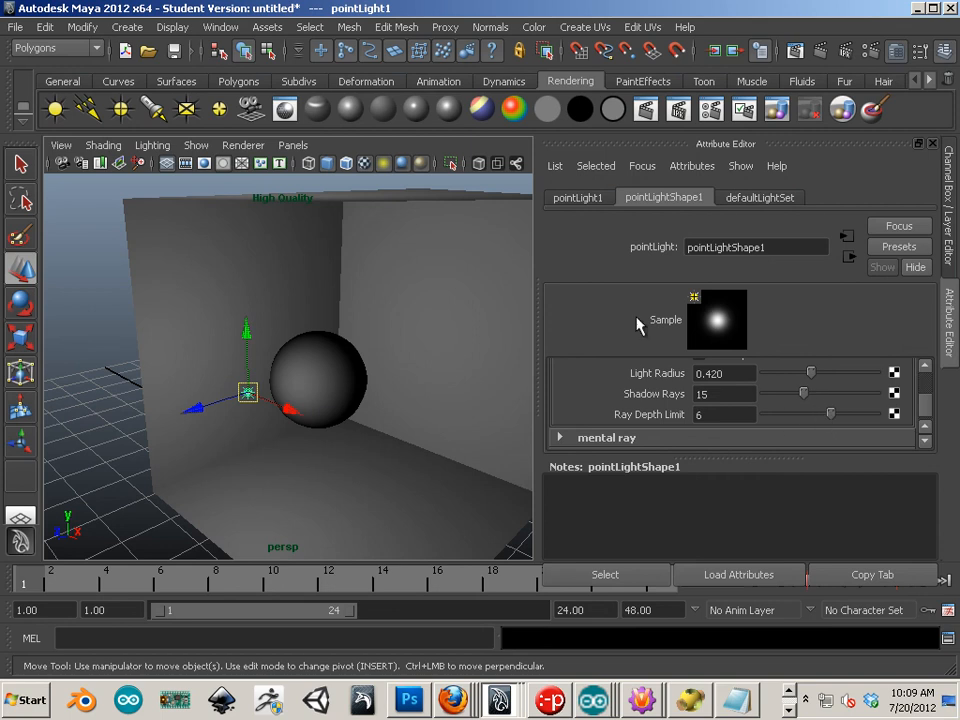
# Render the perspective view with mental ray, maximize the render window and show the image at real size.
pyautogui.click(644, 112)
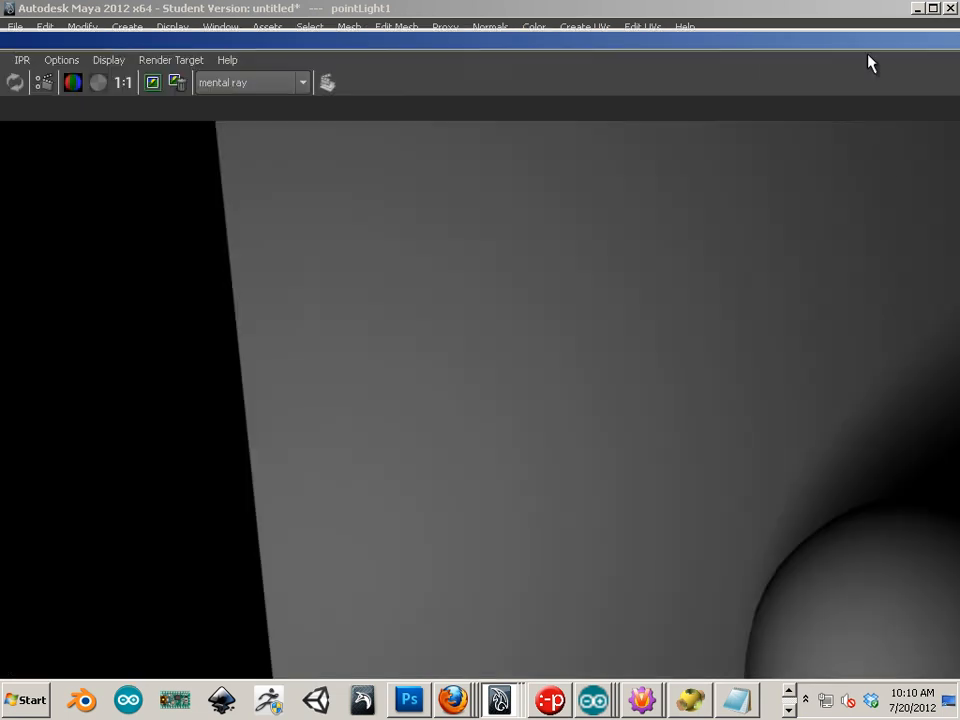
pyautogui.doubleClick(589, 38)
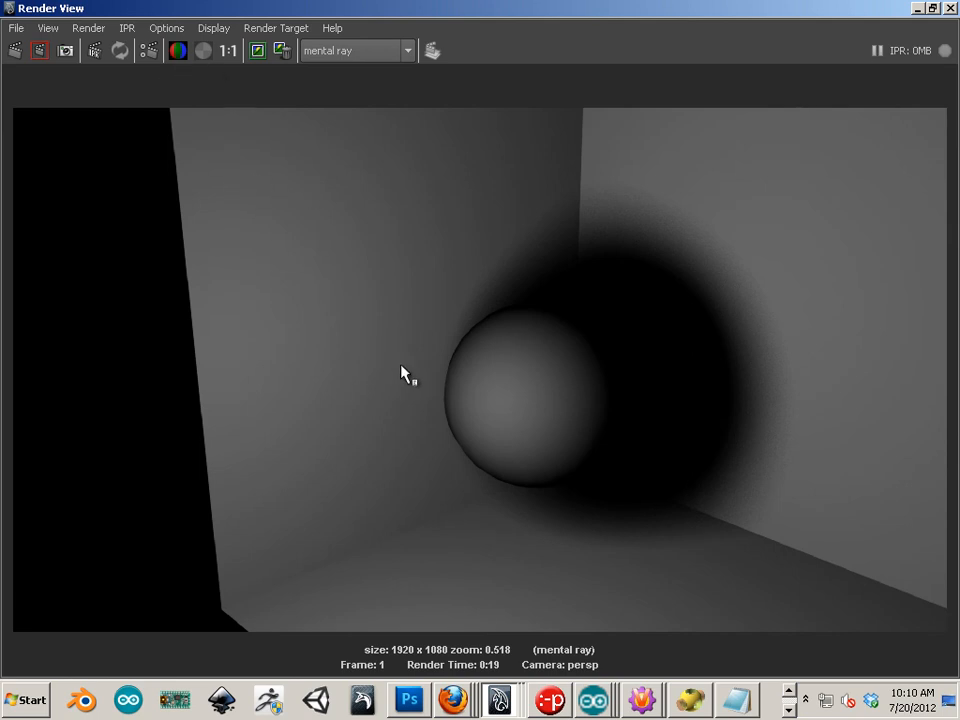
pyautogui.click(48, 28)
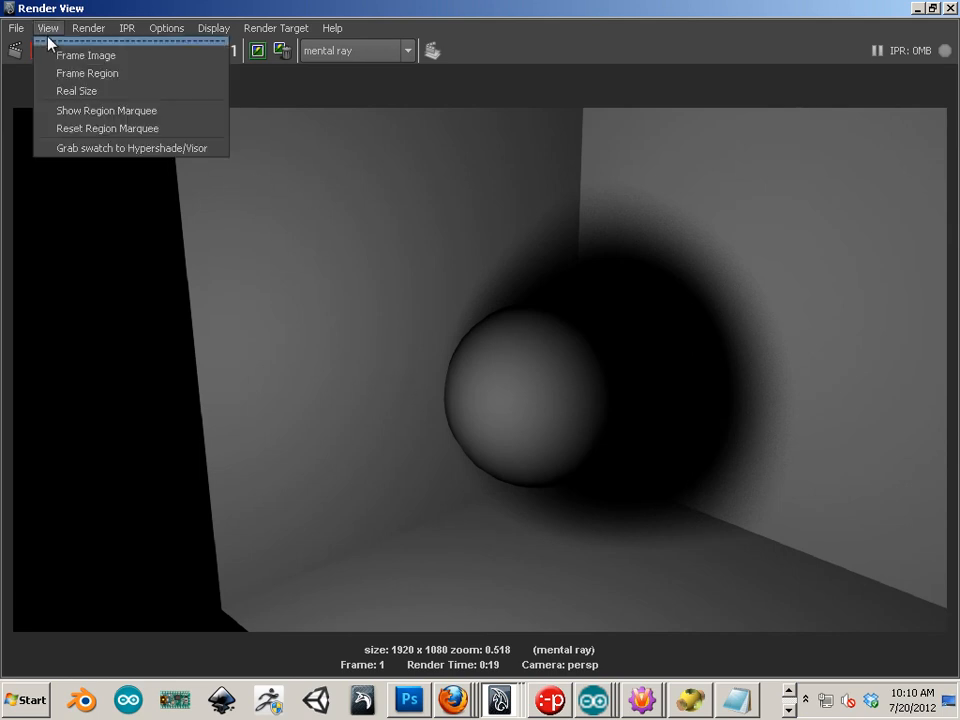
pyautogui.click(70, 92)
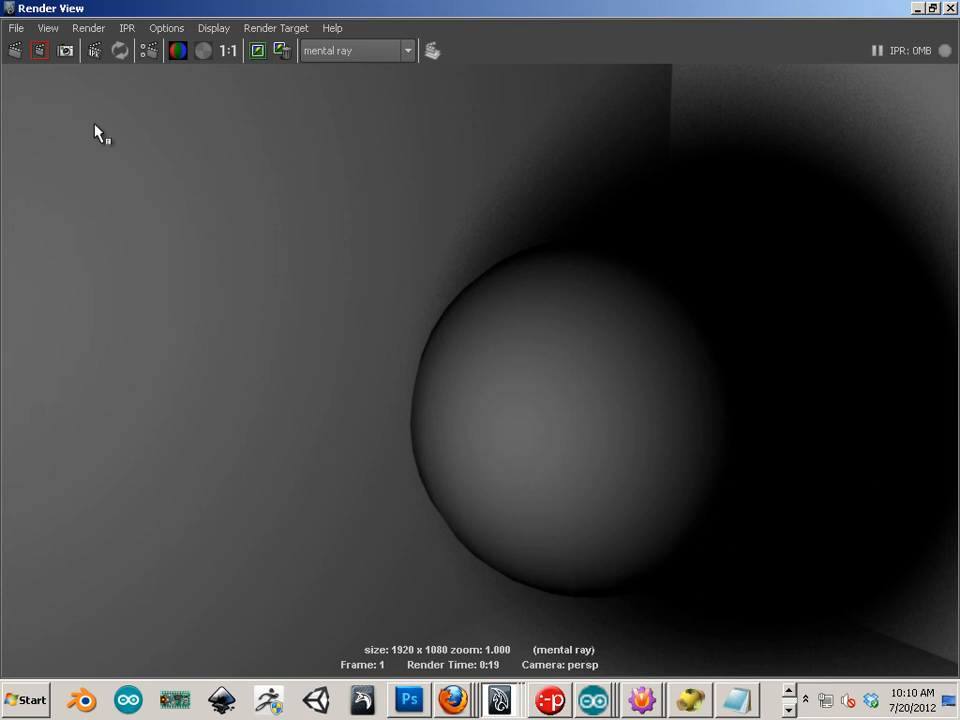
# Review the file types available for saving the rendered image, then cancel without saving.
pyautogui.click(14, 29)
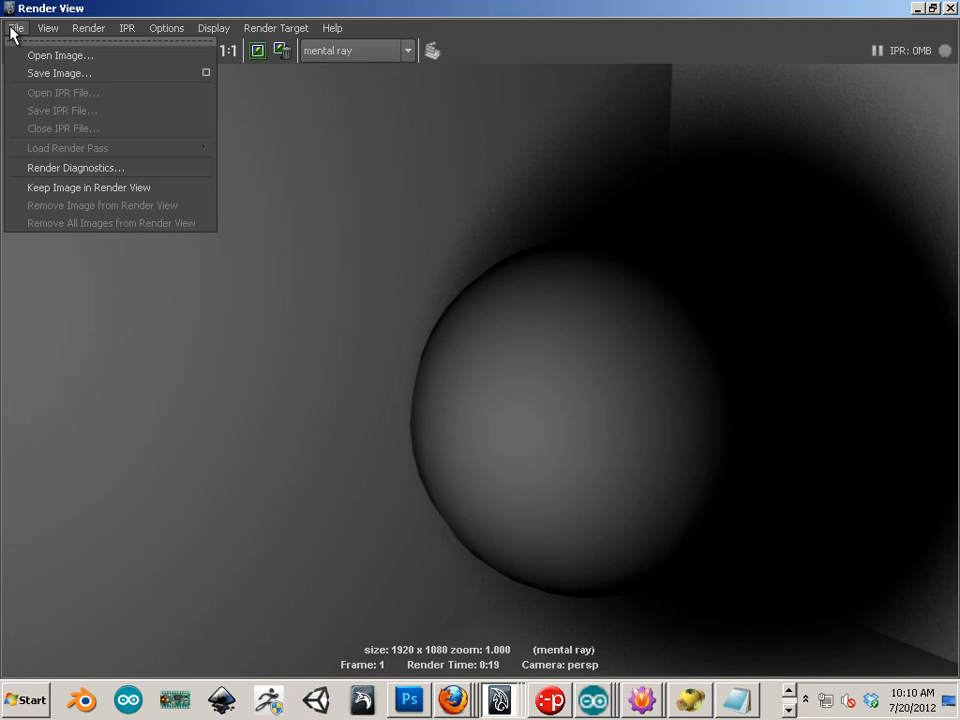
pyautogui.click(36, 74)
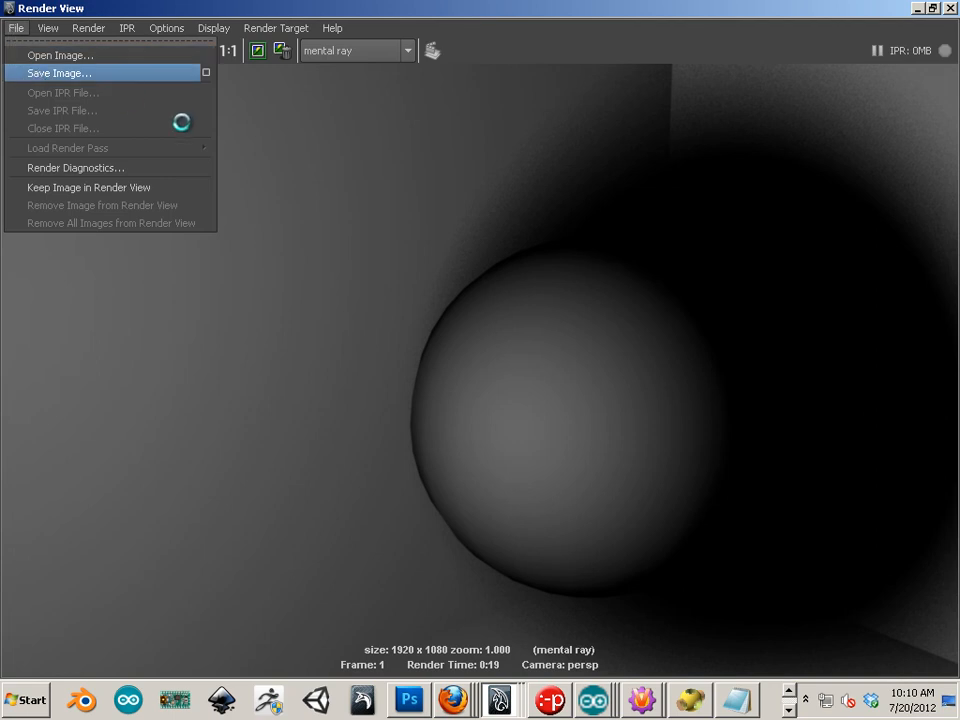
pyautogui.click(302, 590)
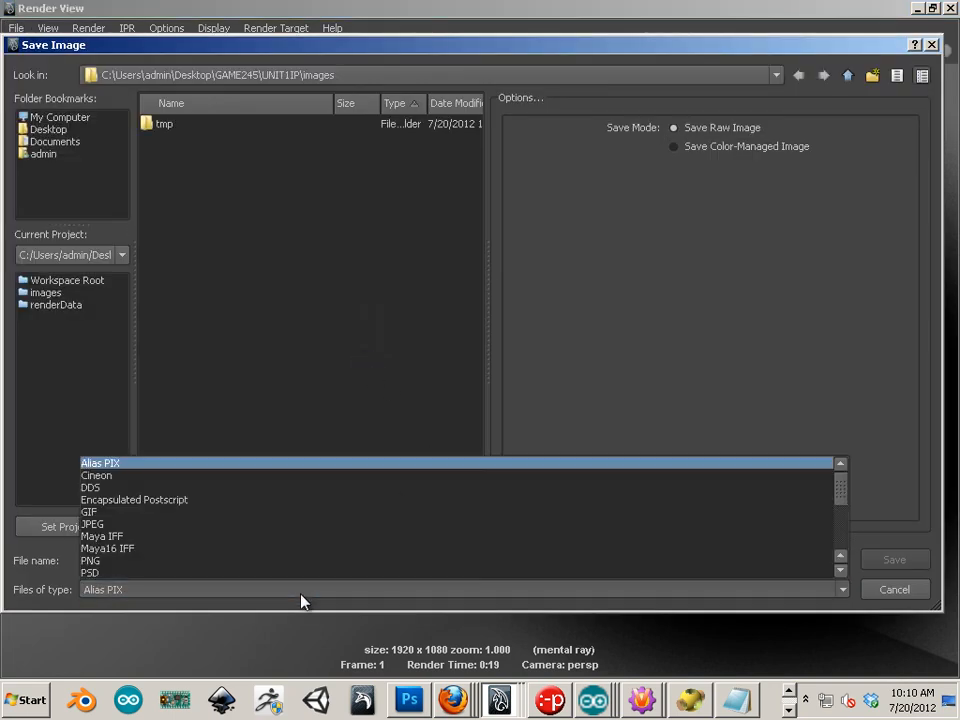
pyautogui.click(322, 382)
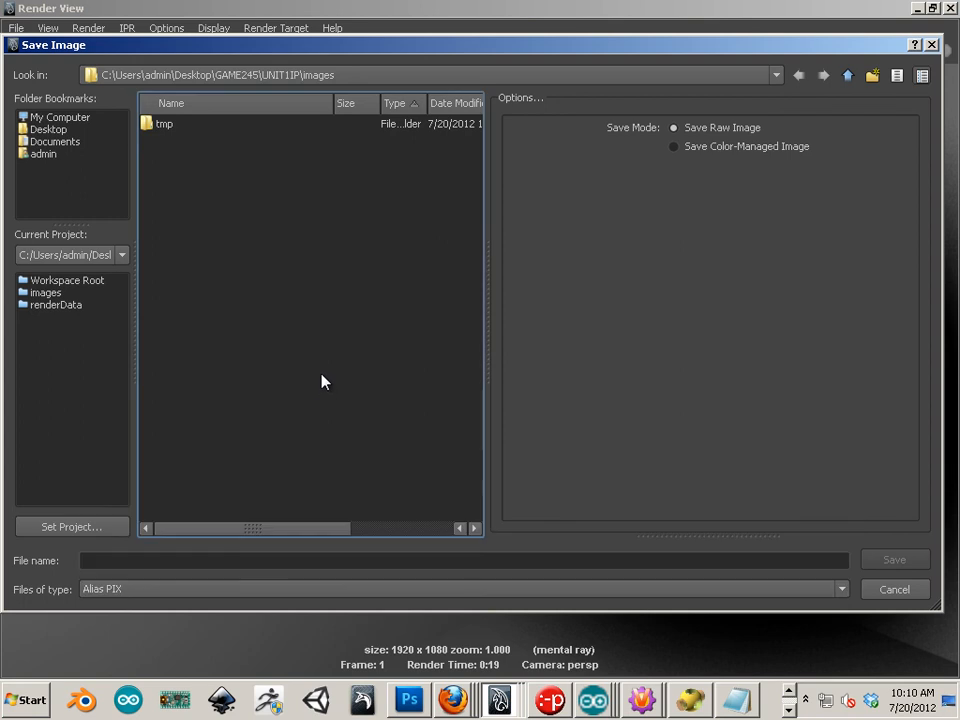
pyautogui.click(892, 591)
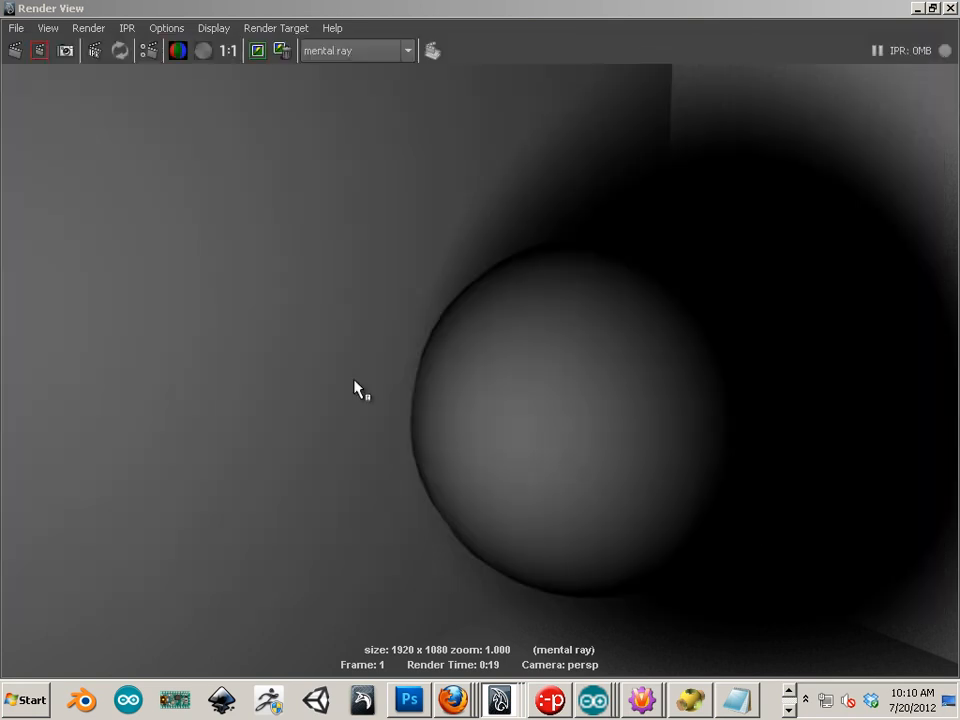